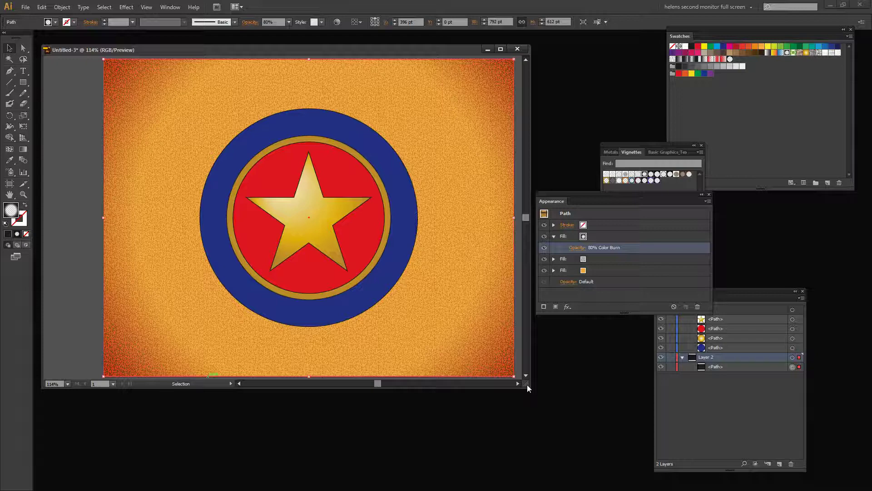
# Enlarge the previous document window and move the orange background back over the page
pyautogui.moveTo(528, 385); pyautogui.dragTo(558, 406)
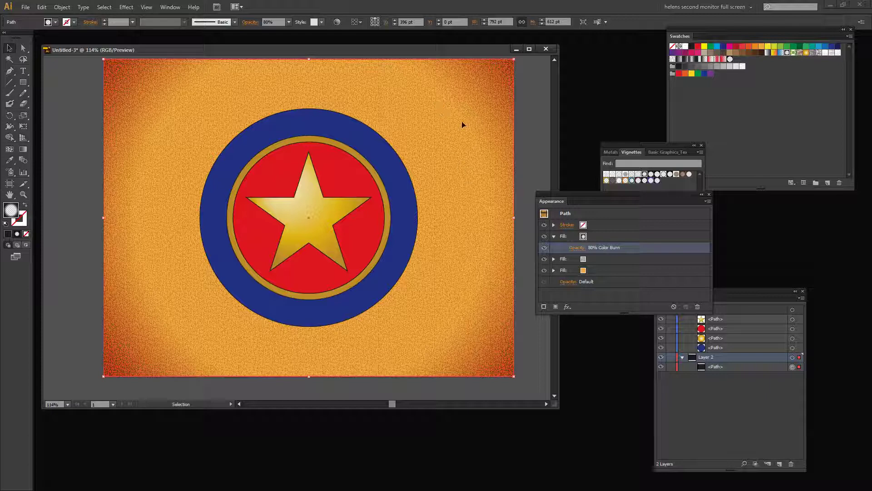
pyautogui.moveTo(461, 102); pyautogui.dragTo(400, 114)
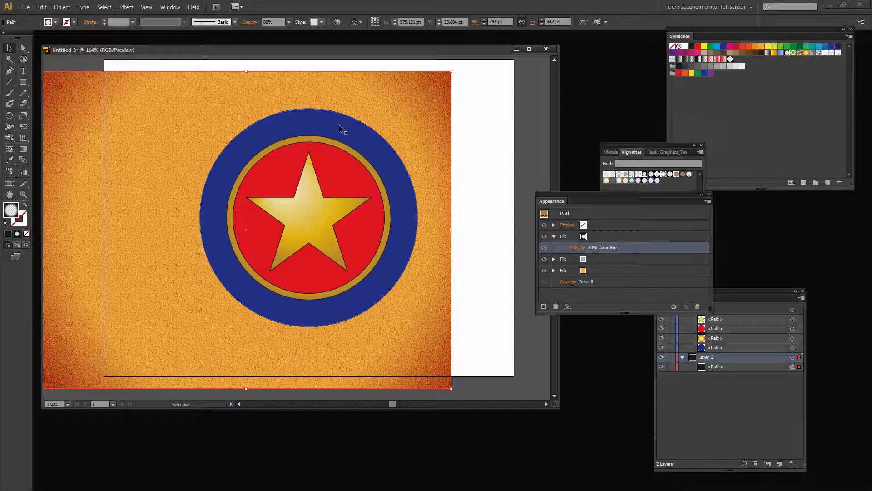
pyautogui.moveTo(147, 116); pyautogui.dragTo(205, 110)
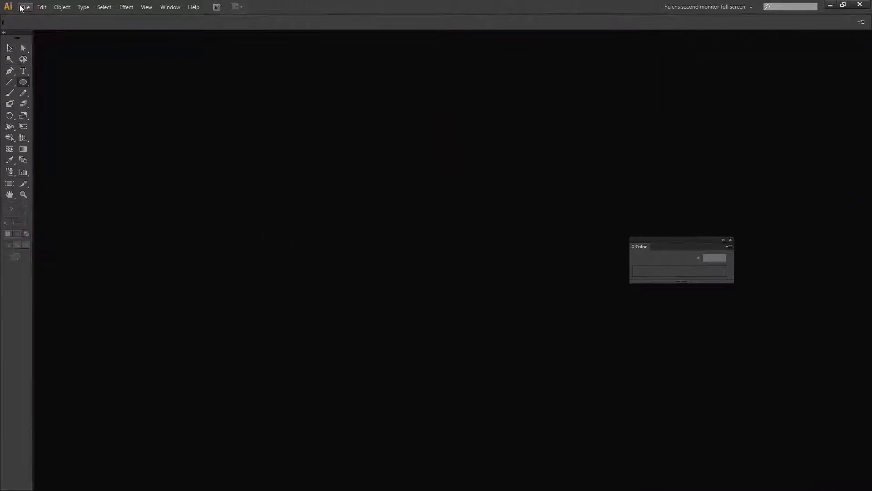
# Create a new blank 792 by 612 pt landscape document
pyautogui.click(25, 7)
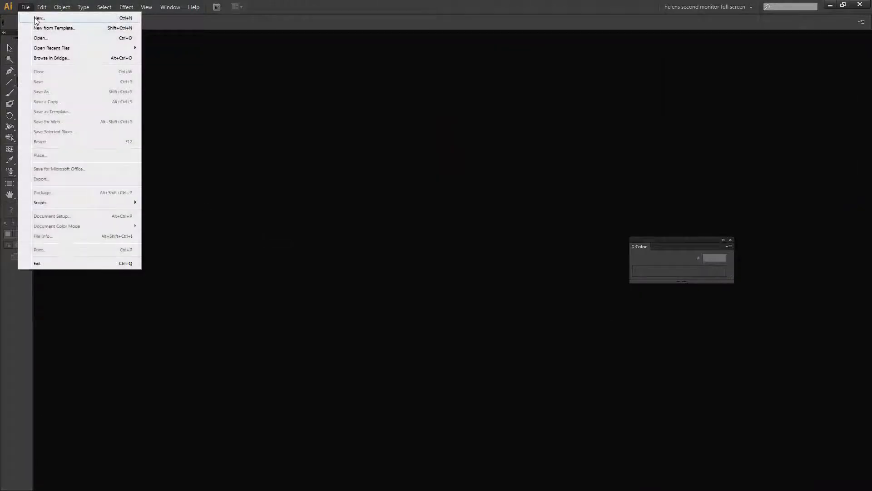
pyautogui.click(34, 19)
pyautogui.click(278, 191)
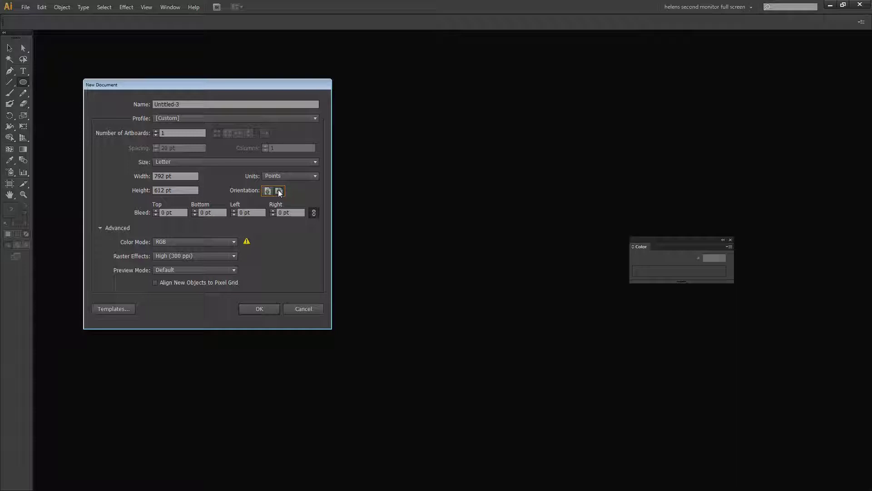
pyautogui.click(258, 308)
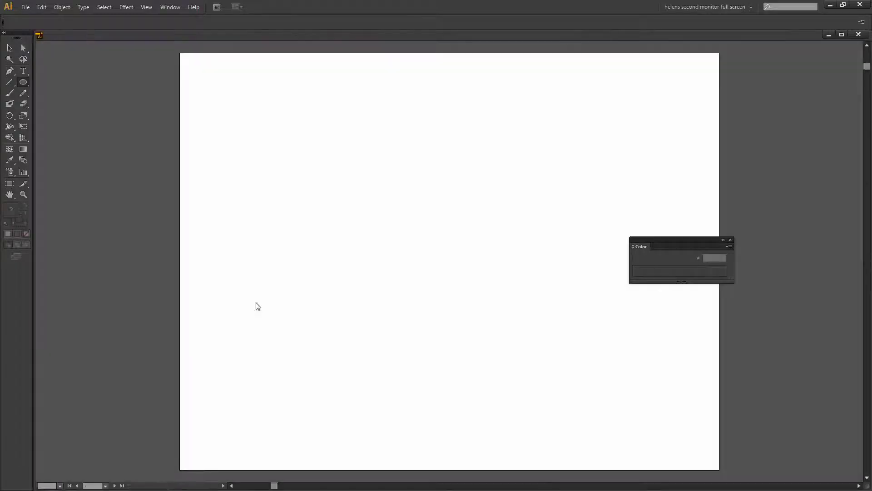
# Float, shrink and reposition the document window, then fit the whole artboard in view
pyautogui.doubleClick(798, 35)
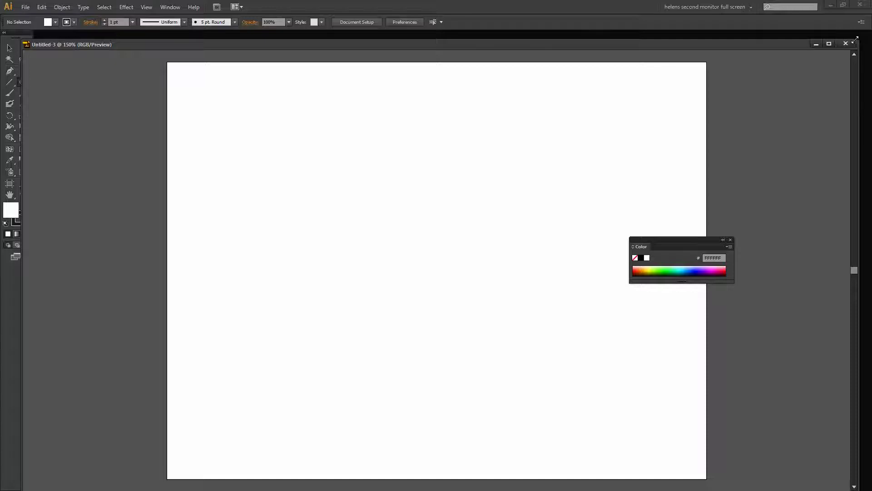
pyautogui.moveTo(859, 40); pyautogui.dragTo(509, 159)
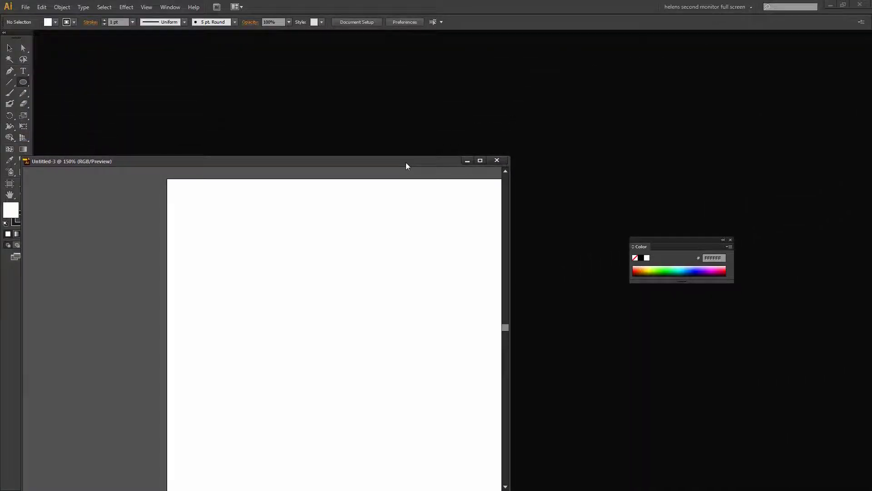
pyautogui.moveTo(406, 163); pyautogui.dragTo(426, 52)
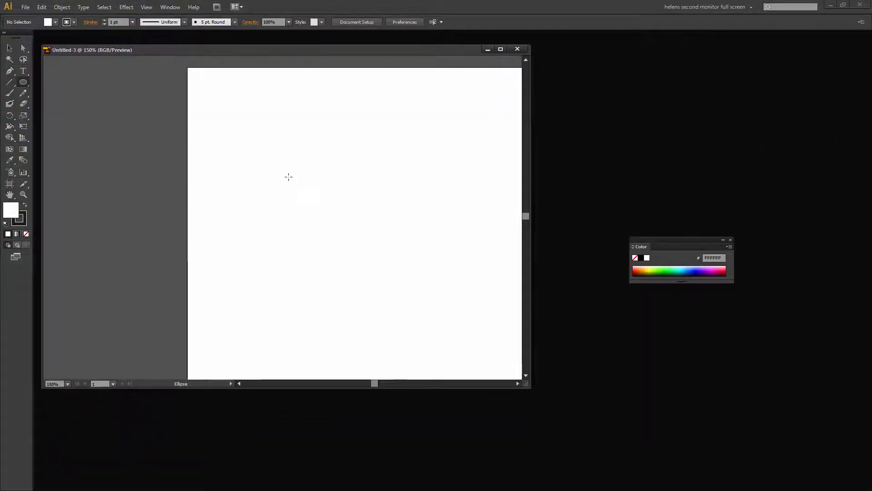
pyautogui.press('ctrl')
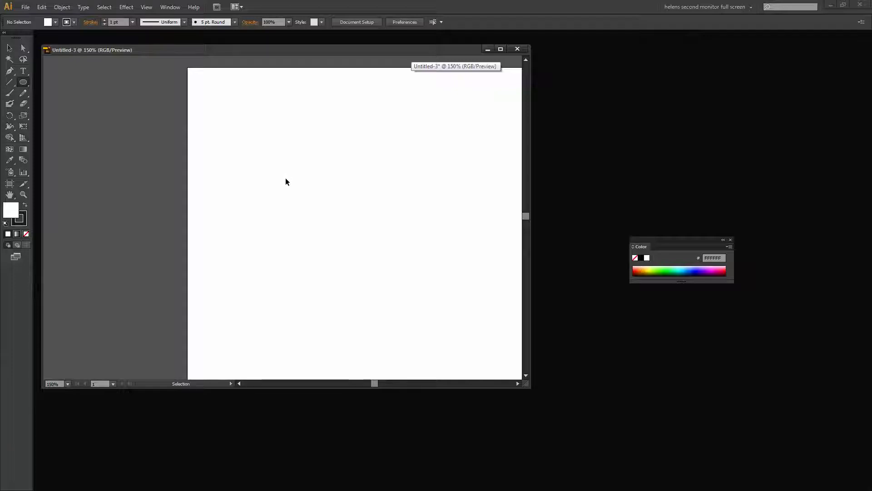
pyautogui.hotkey('ctrl', '0')
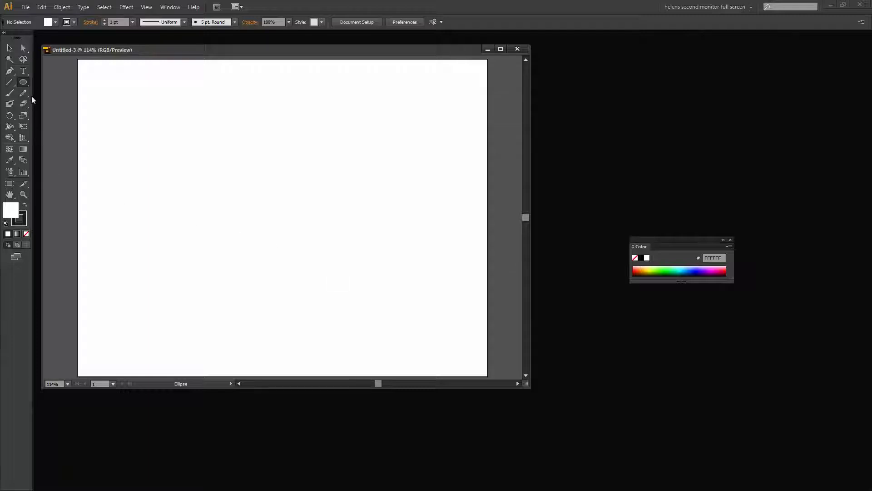
# Draw a five-pointed star of about 242 by 230 pt from the page centre with fill None
pyautogui.click(24, 82)
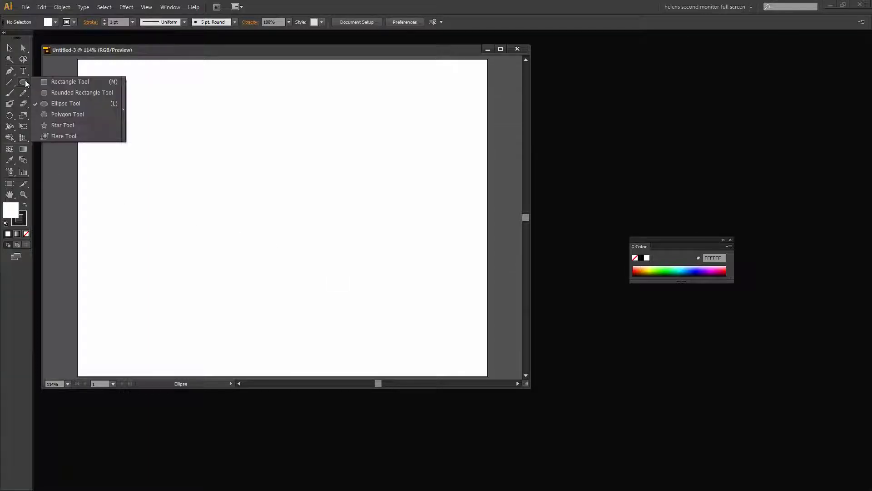
pyautogui.click(59, 125)
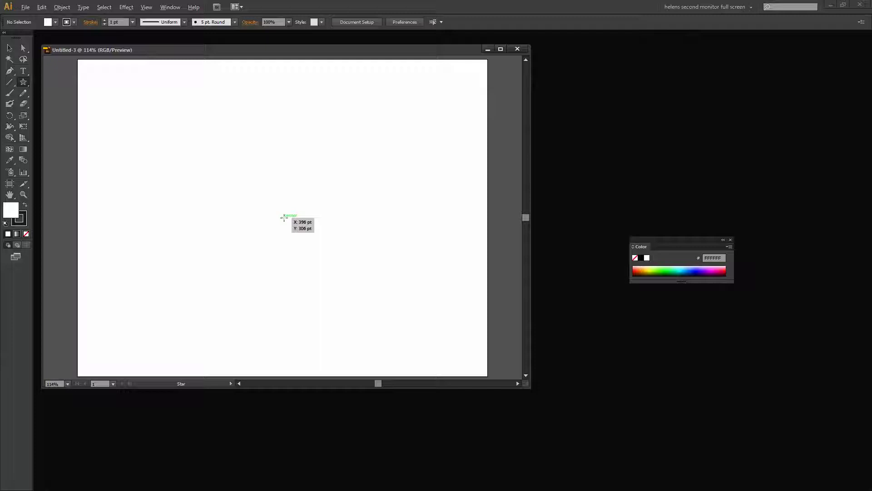
pyautogui.moveTo(284, 217); pyautogui.dragTo(231, 176)
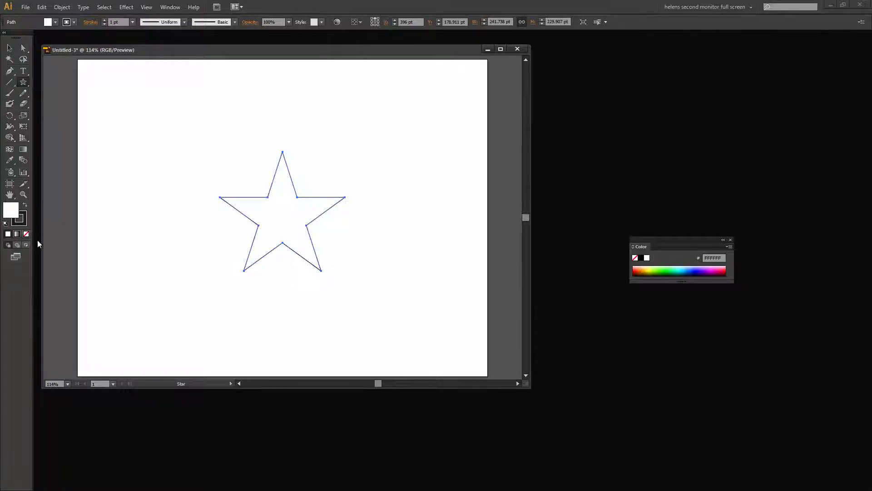
pyautogui.click(26, 234)
# Draw three concentric circles from the star's centre, about 292, 317 and 420 pt across
pyautogui.click(25, 83)
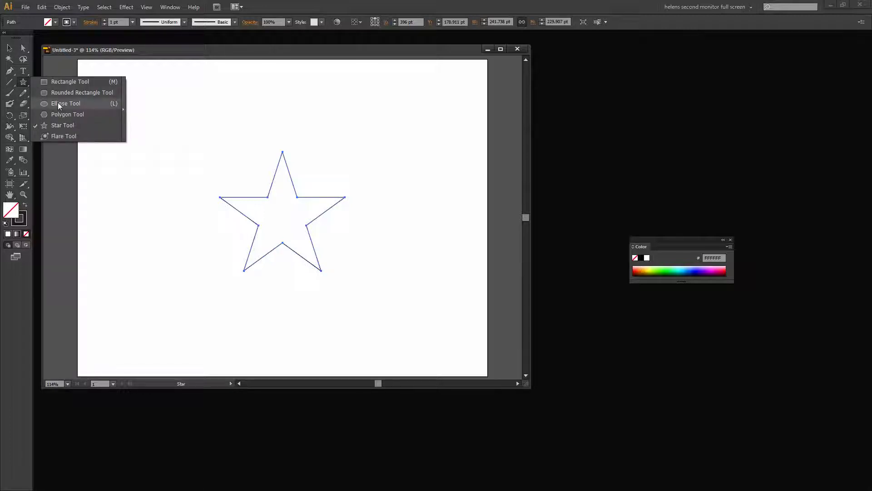
pyautogui.click(58, 104)
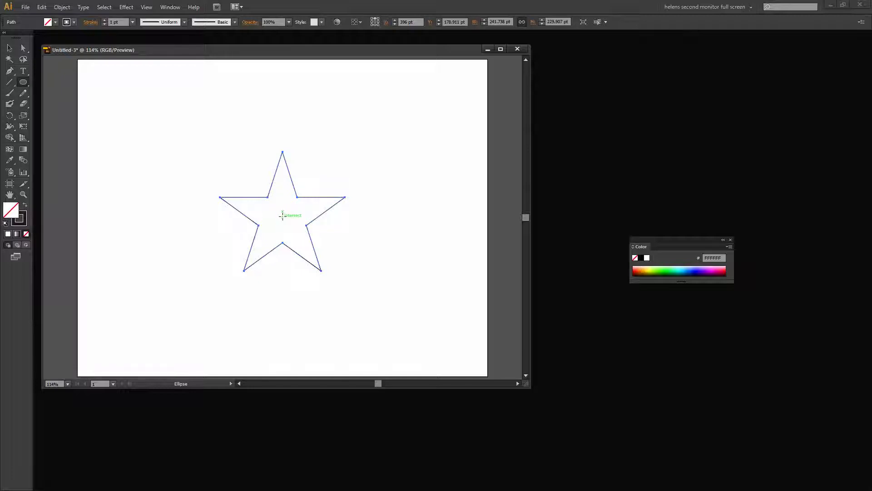
pyautogui.moveTo(282, 216); pyautogui.dragTo(207, 167)
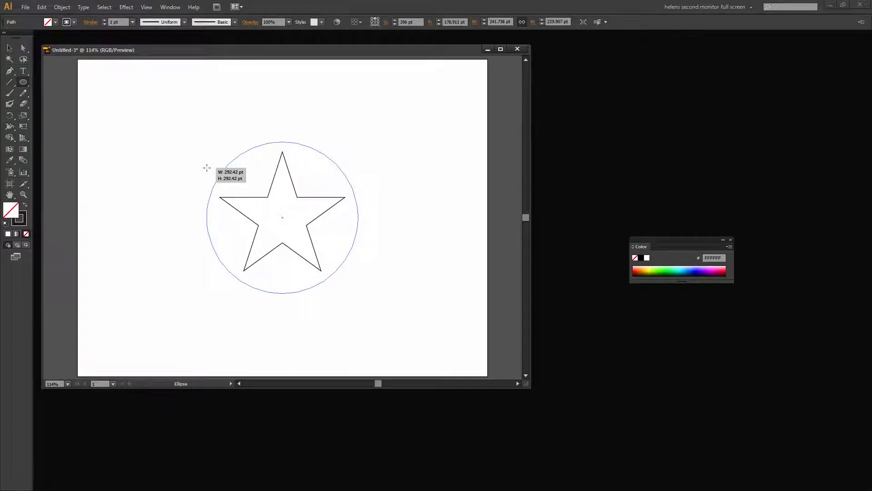
pyautogui.moveTo(206, 167); pyautogui.dragTo(207, 167)
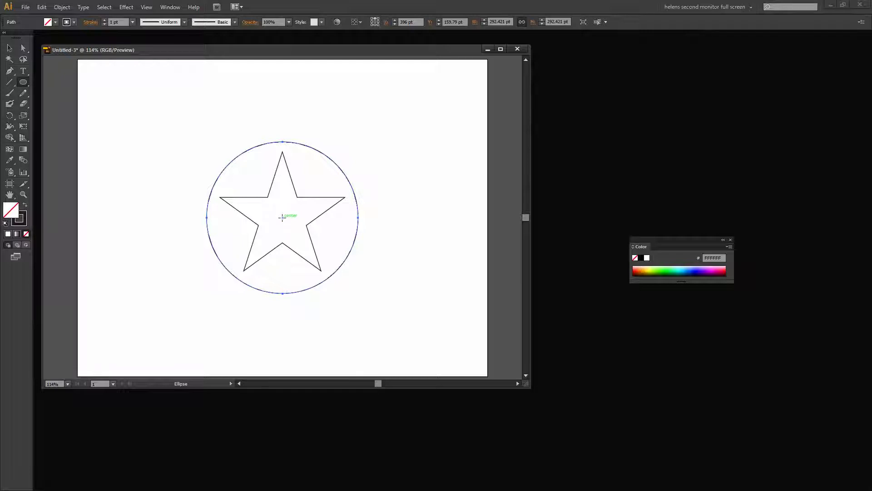
pyautogui.moveTo(282, 218); pyautogui.dragTo(201, 167)
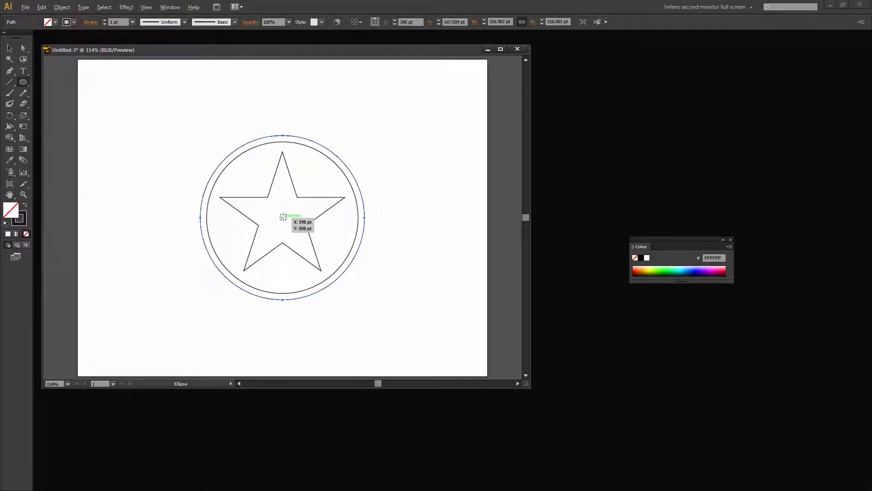
pyautogui.moveTo(282, 216); pyautogui.dragTo(174, 144)
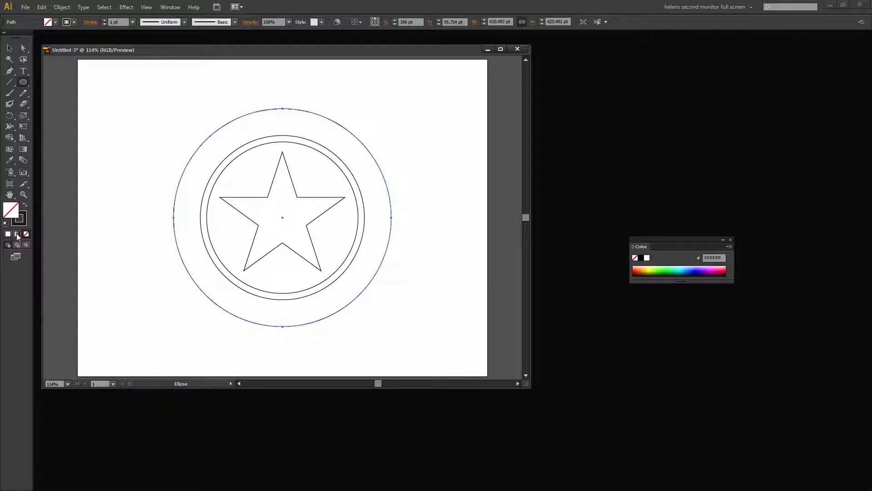
# Select the 420 pt outer circle and give it a dark blue fill from the Swatches panel
pyautogui.click(10, 49)
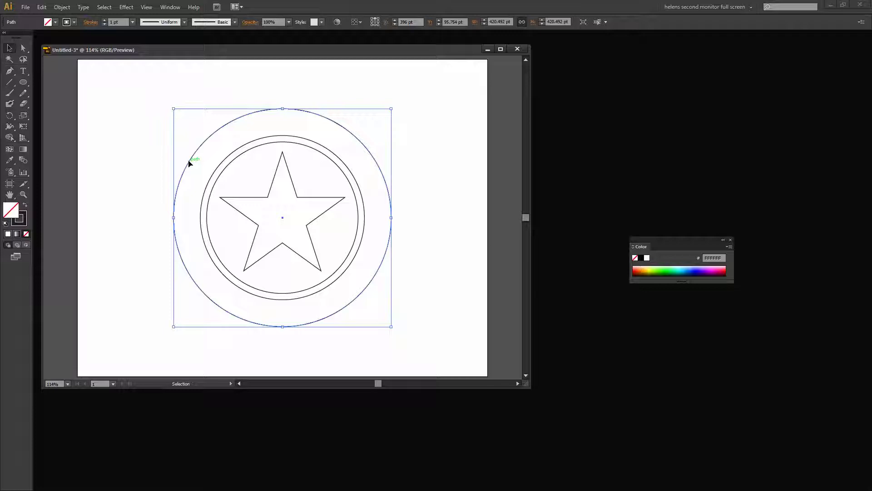
pyautogui.click(171, 7)
pyautogui.click(182, 322)
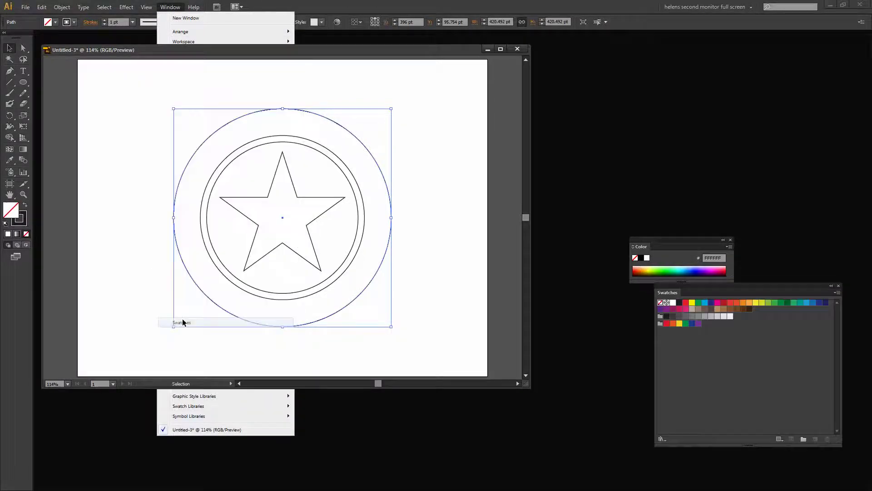
pyautogui.moveTo(752, 289); pyautogui.dragTo(621, 110)
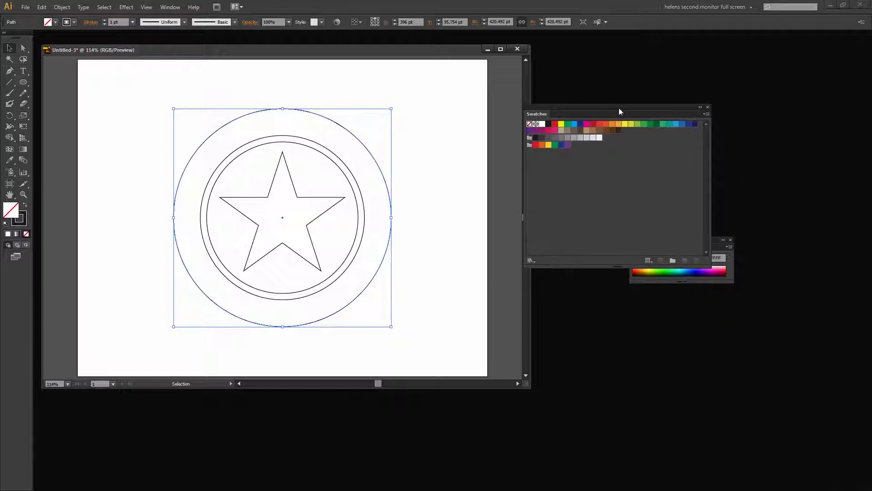
pyautogui.click(689, 124)
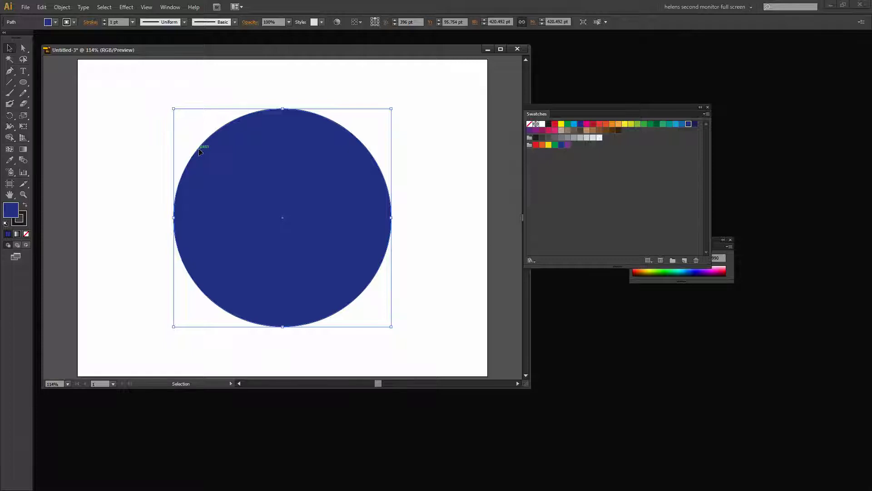
# In the Layers panel, drag the dark blue circle's path to the bottom of Layer 1, then select the inner circle
pyautogui.click(169, 8)
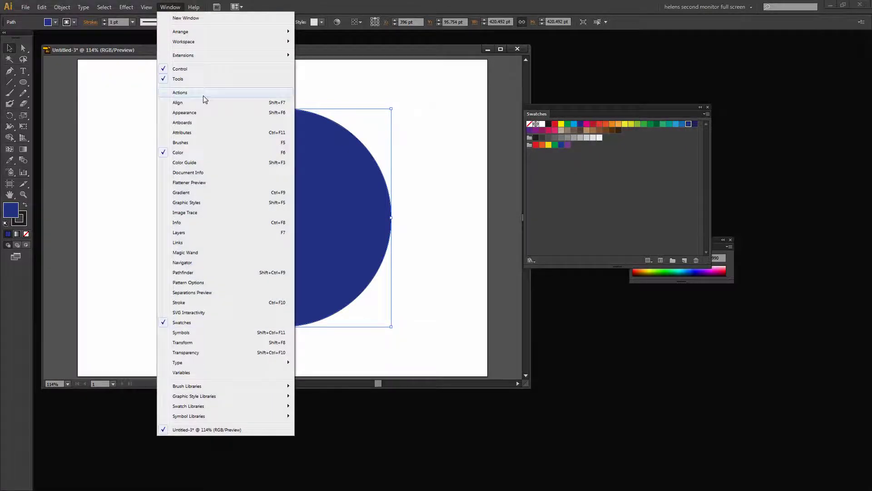
pyautogui.click(182, 233)
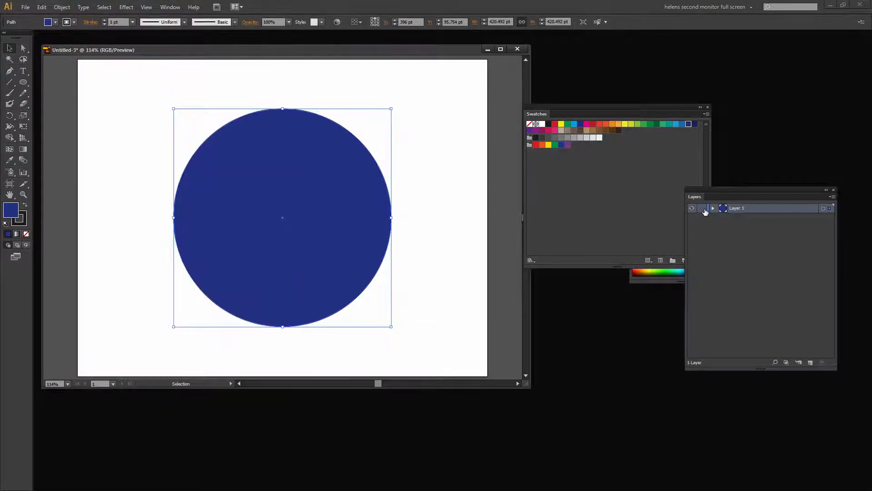
pyautogui.click(713, 208)
pyautogui.moveTo(731, 196); pyautogui.dragTo(474, 226)
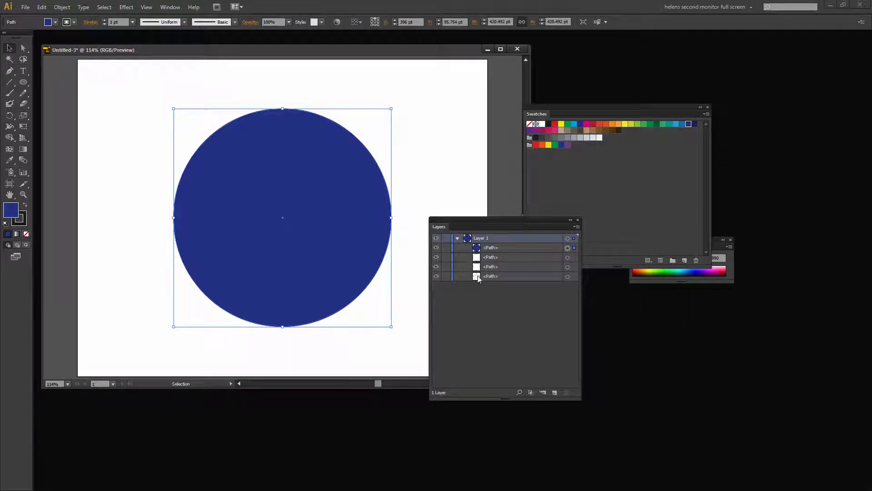
pyautogui.click(490, 248)
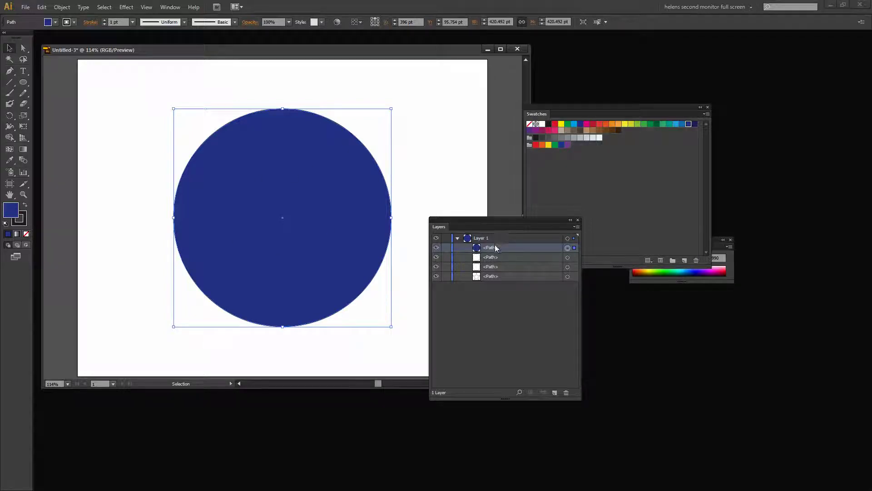
pyautogui.moveTo(495, 247); pyautogui.dragTo(487, 283)
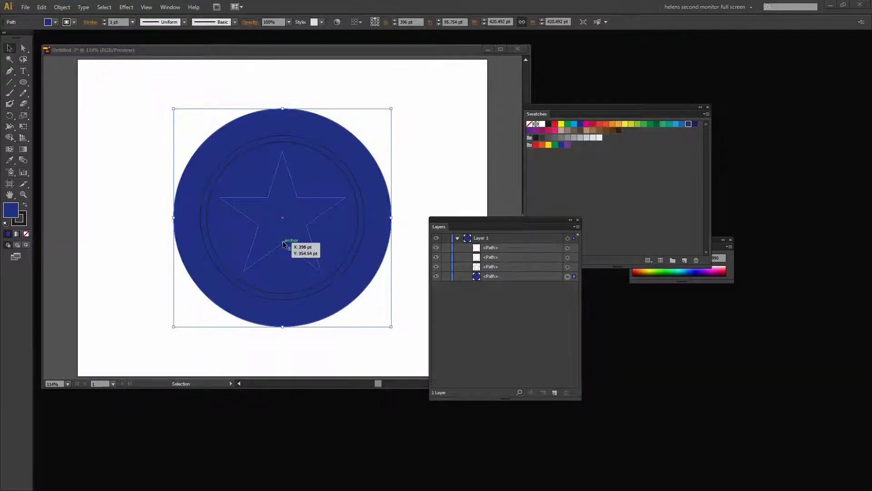
pyautogui.moveTo(442, 223); pyautogui.dragTo(489, 235)
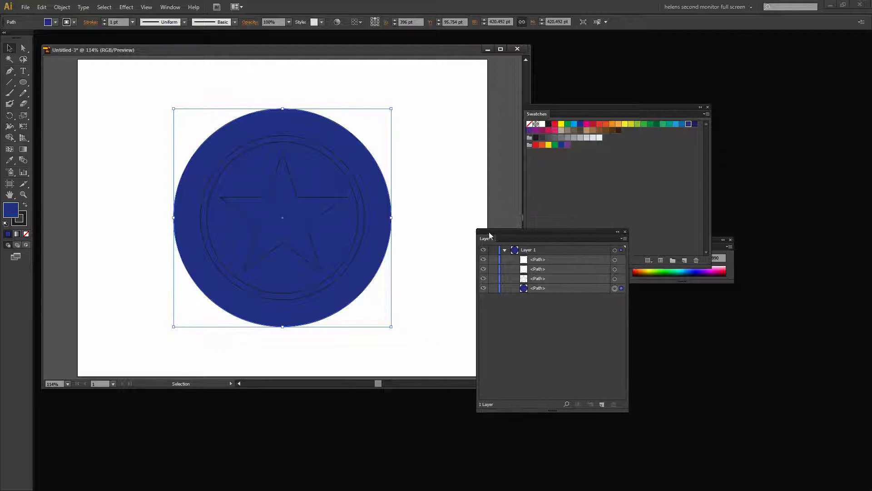
pyautogui.click(354, 243)
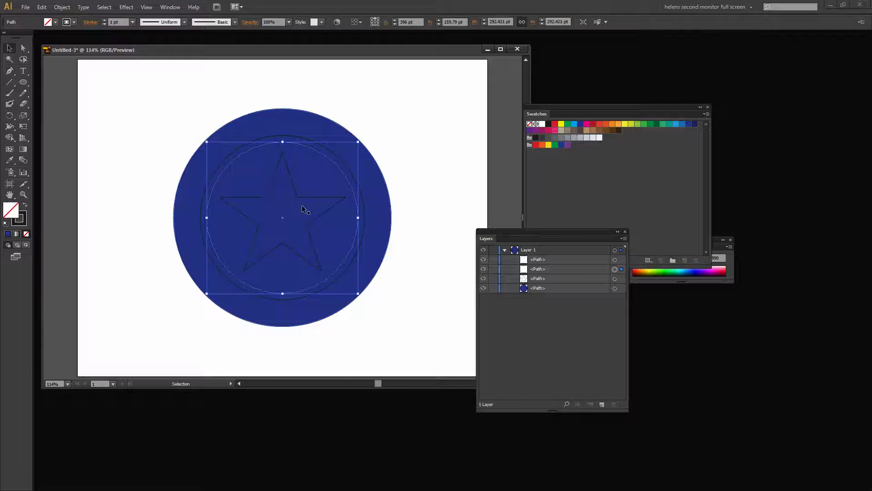
# Fill the inner circle red and move its path below the star outline
pyautogui.click(535, 144)
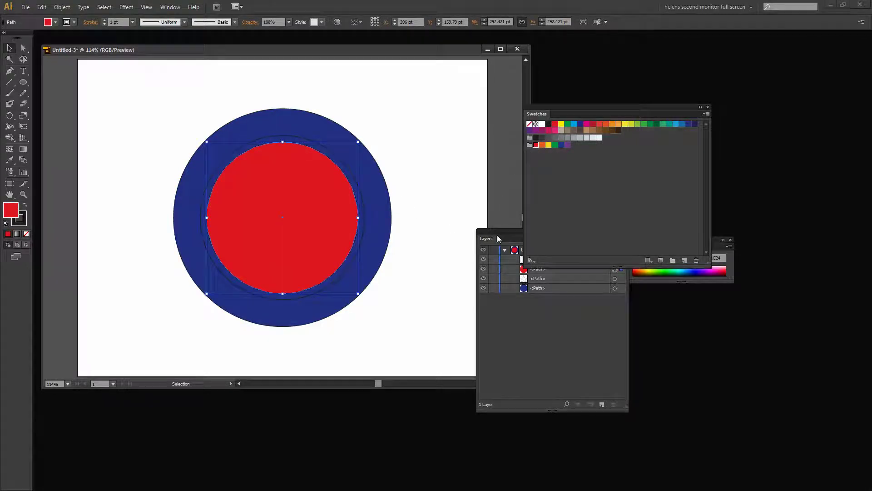
pyautogui.moveTo(497, 235); pyautogui.dragTo(475, 244)
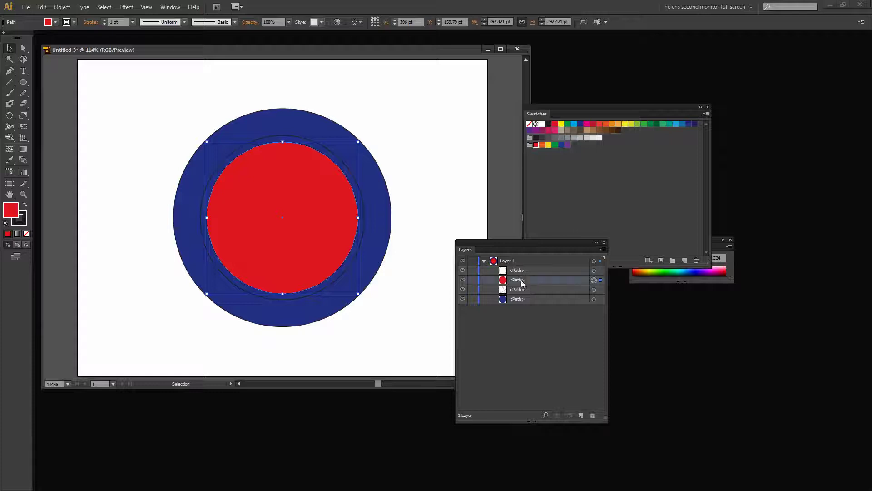
pyautogui.moveTo(521, 280); pyautogui.dragTo(517, 292)
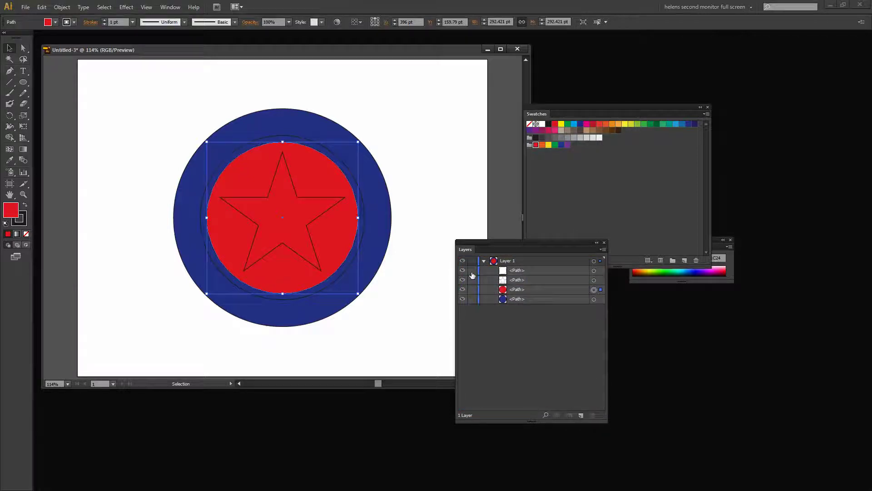
# Reorder the unfilled ring and red circle paths so both sit beneath the star
pyautogui.click(516, 272)
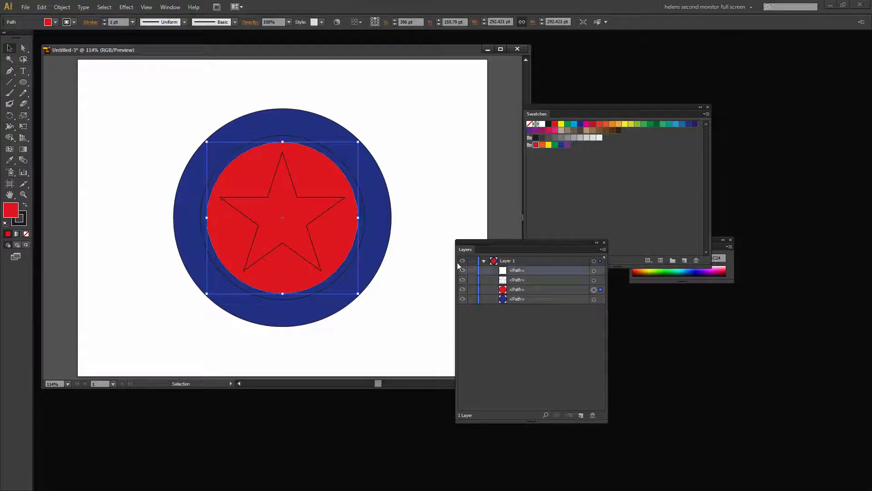
pyautogui.click(365, 221)
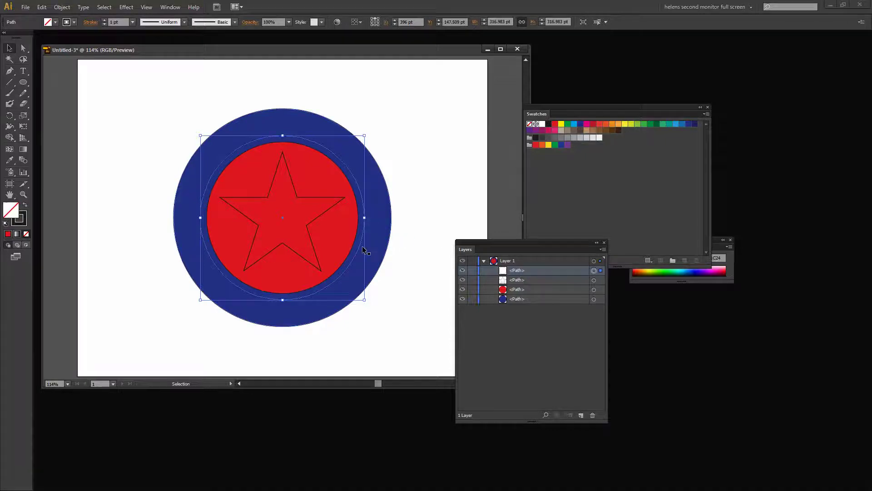
pyautogui.moveTo(515, 272); pyautogui.dragTo(516, 289)
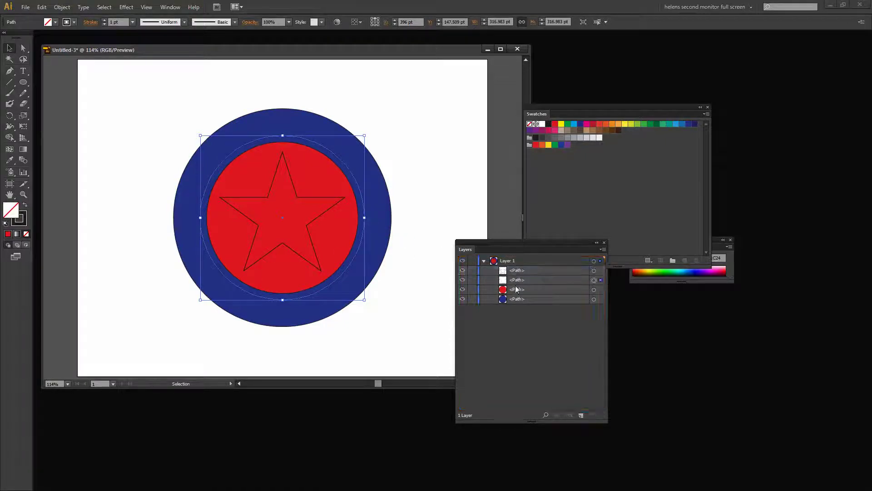
pyautogui.click(498, 282)
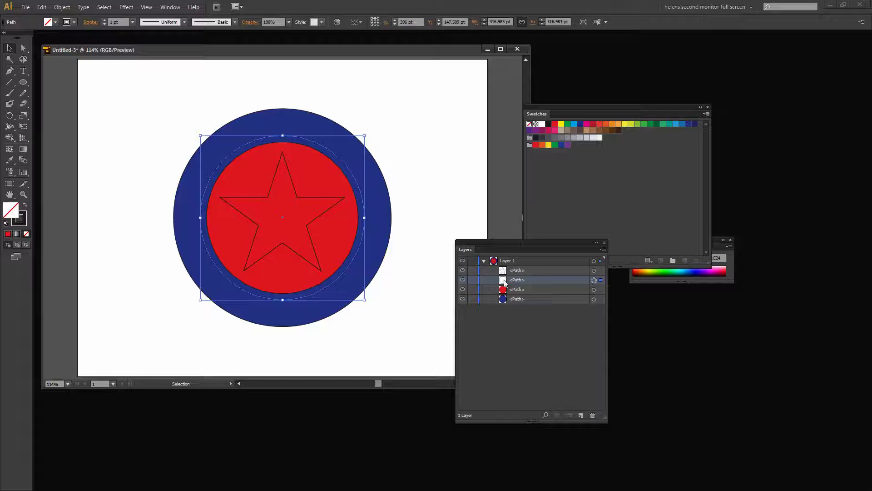
pyautogui.click(359, 233)
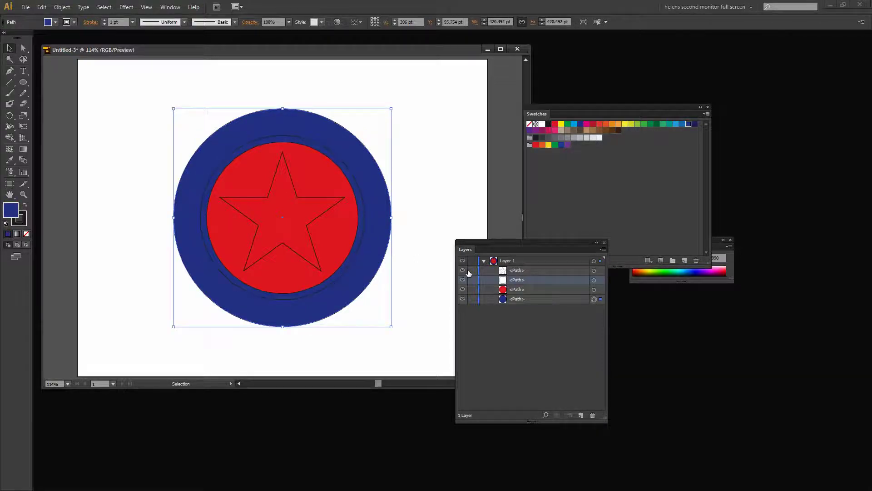
pyautogui.moveTo(523, 288); pyautogui.dragTo(518, 293)
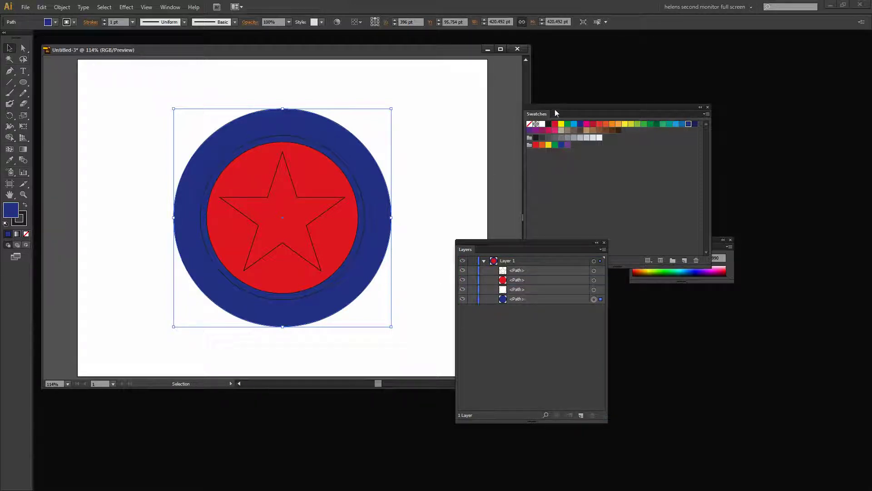
# Show all swatch kinds, including gradients and patterns, in the Swatches panel
pyautogui.moveTo(556, 109); pyautogui.dragTo(558, 77)
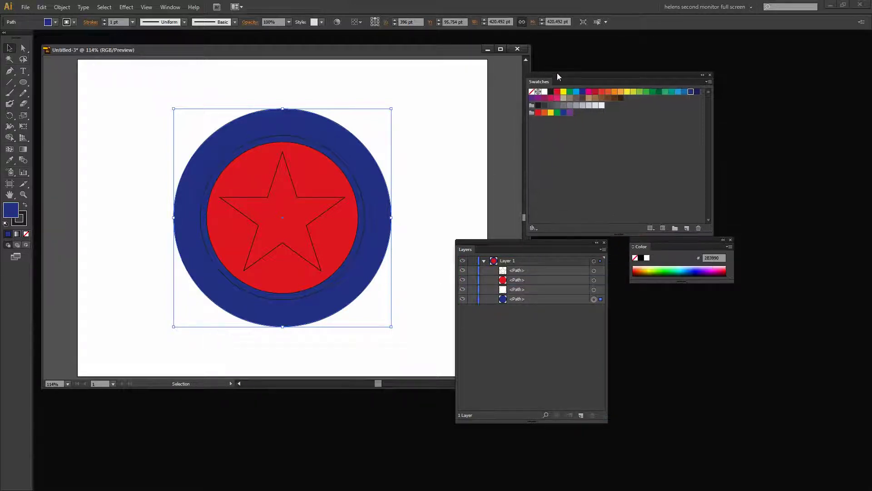
pyautogui.click(651, 228)
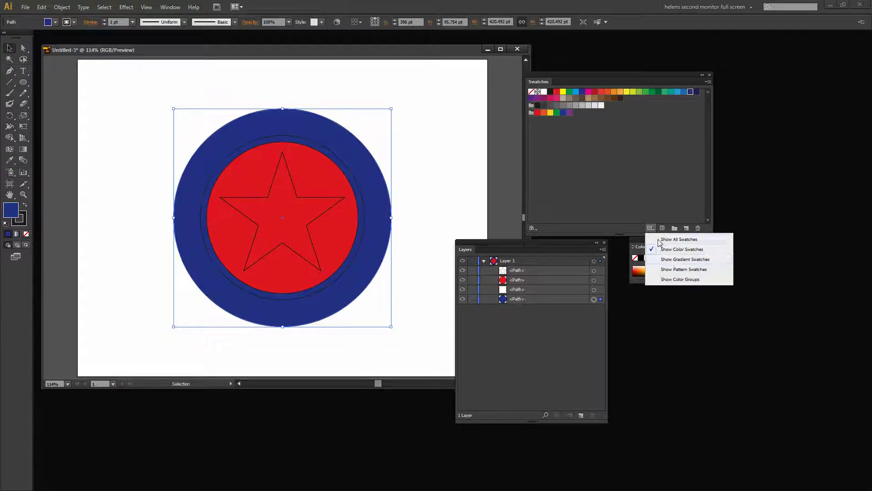
pyautogui.click(662, 240)
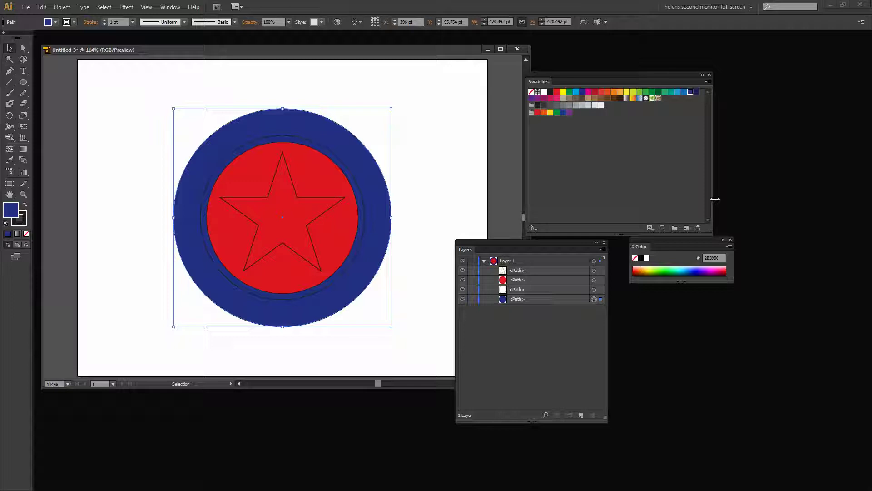
# Open the Gradients > Metals swatch library and place it beside the swatches
pyautogui.click(707, 82)
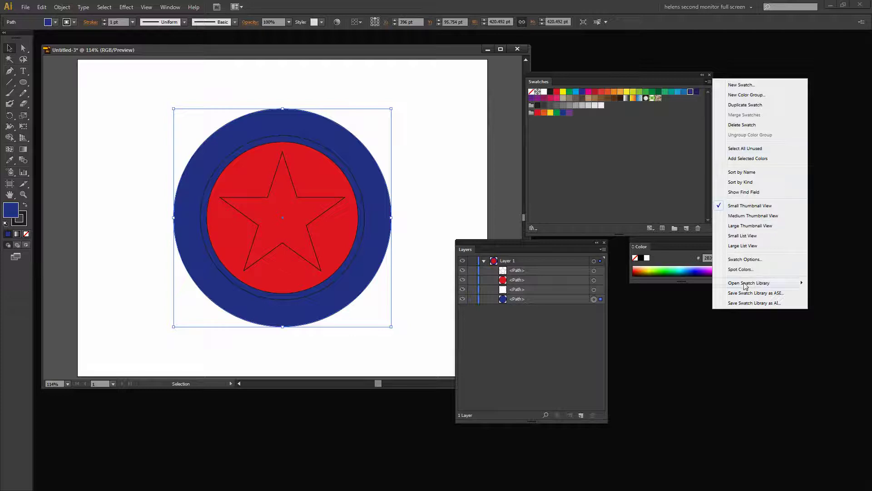
pyautogui.moveTo(754, 282)
pyautogui.moveTo(661, 142)
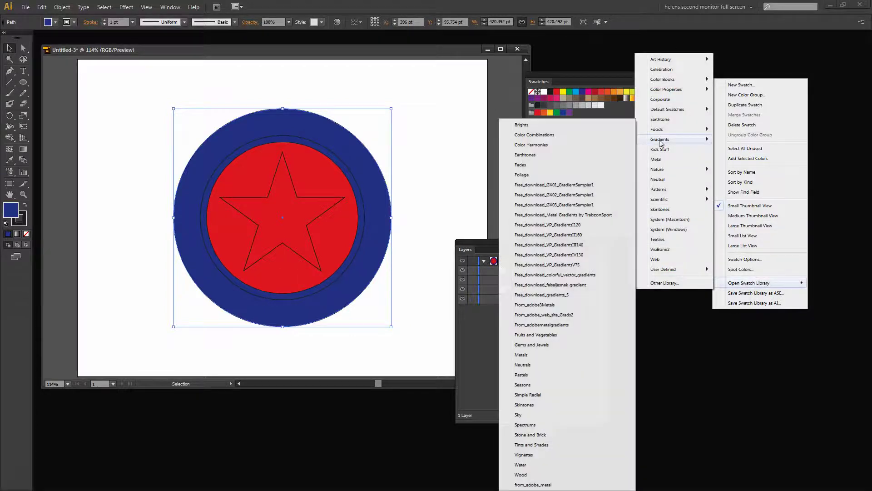
pyautogui.click(523, 357)
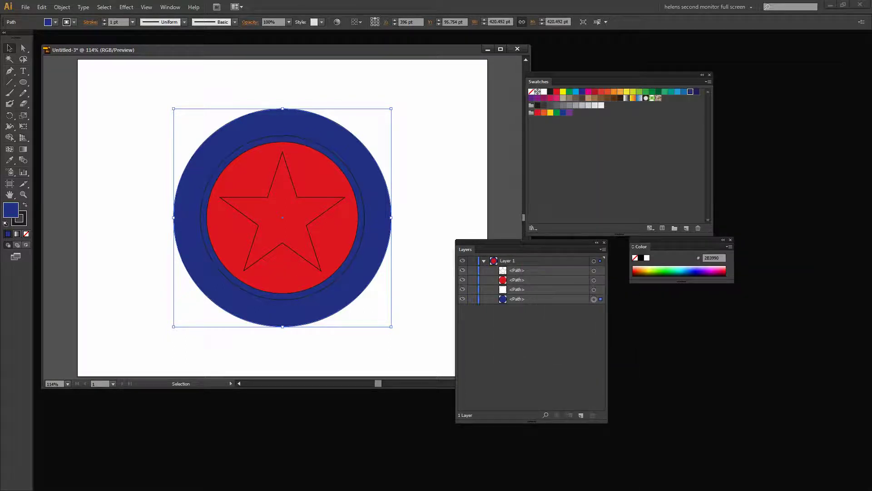
pyautogui.moveTo(356, 170); pyautogui.dragTo(553, 149)
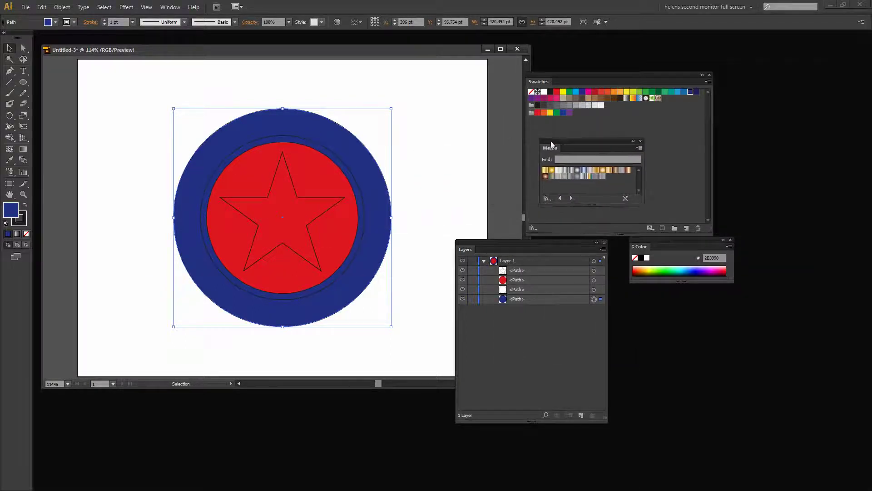
# Try the Gold Radial gradient on the outer circle, then undo to keep it dark blue
pyautogui.click(551, 174)
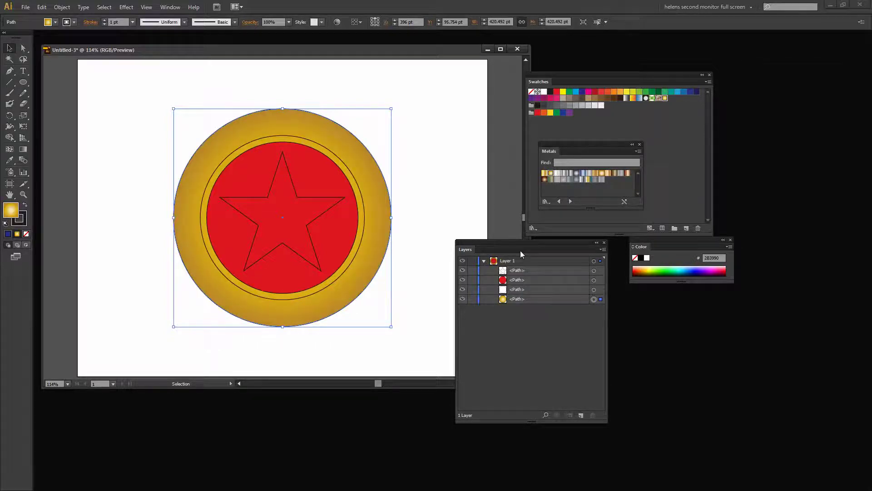
pyautogui.click(42, 7)
pyautogui.click(57, 18)
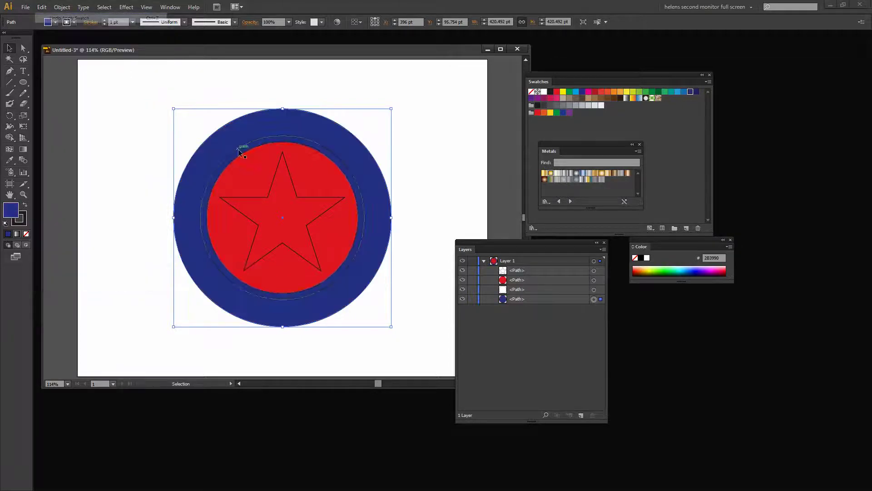
# Apply the Gold Radial gradient to the inner ring circle and to the star outline
pyautogui.click(351, 259)
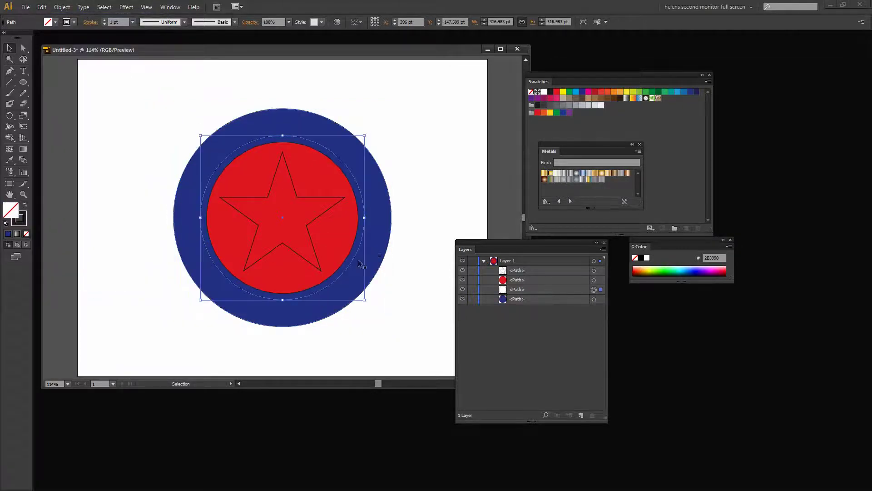
pyautogui.click(545, 179)
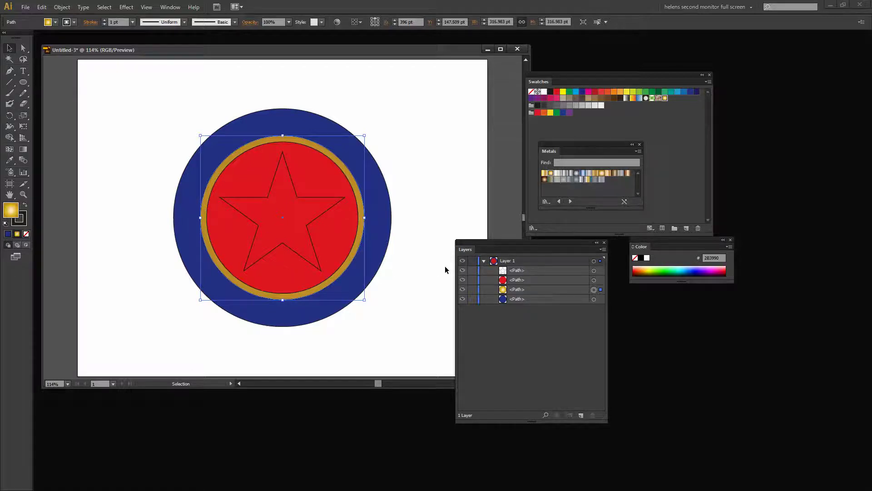
pyautogui.click(511, 270)
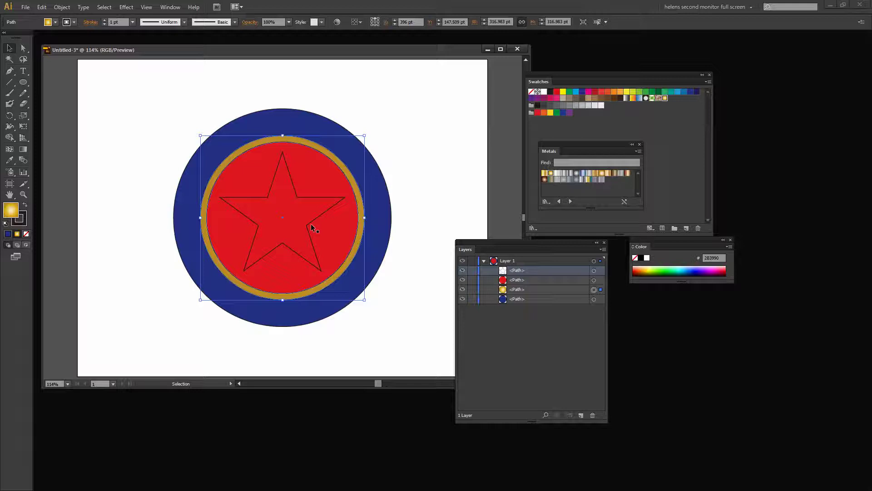
pyautogui.click(600, 270)
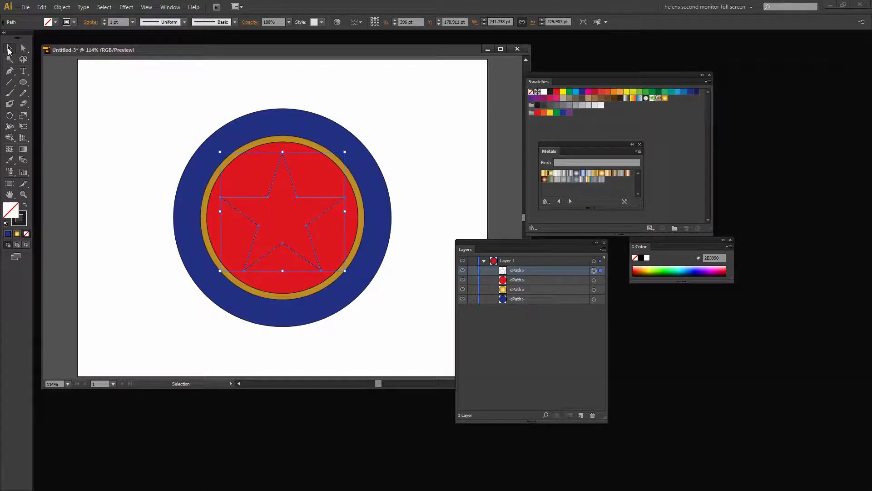
pyautogui.click(8, 48)
pyautogui.click(599, 280)
pyautogui.click(600, 271)
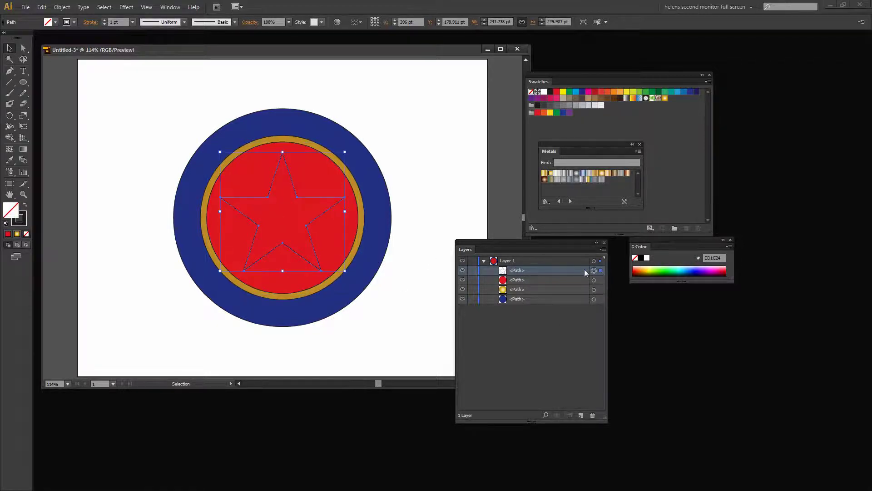
pyautogui.click(551, 174)
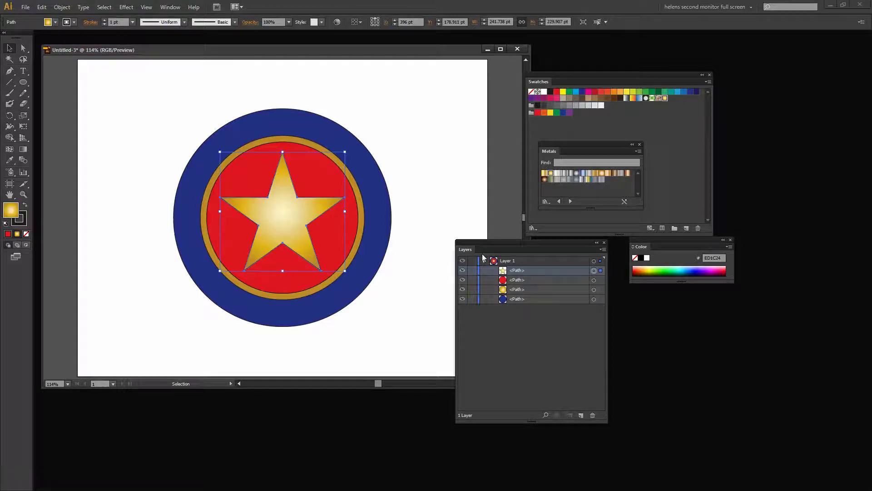
pyautogui.moveTo(484, 245); pyautogui.dragTo(615, 275)
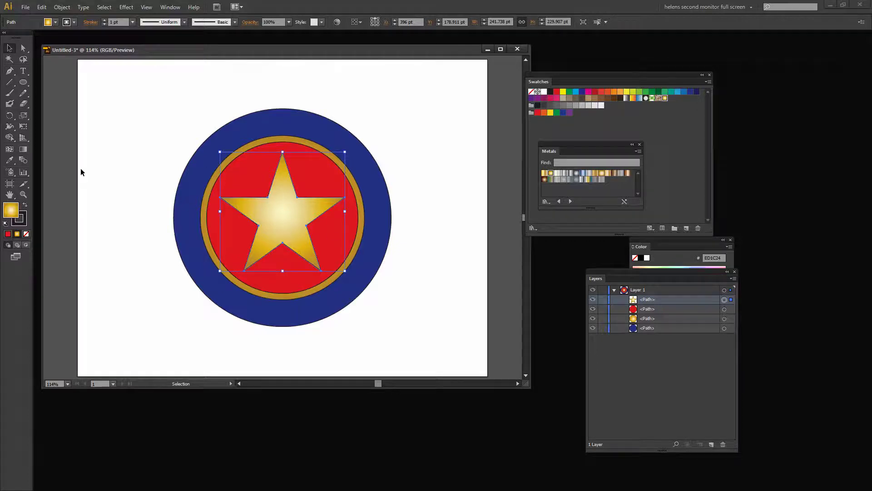
# Drag the star's gold gradient diagonally from upper-left to lower-right with the Gradient tool, then deselect
pyautogui.click(21, 149)
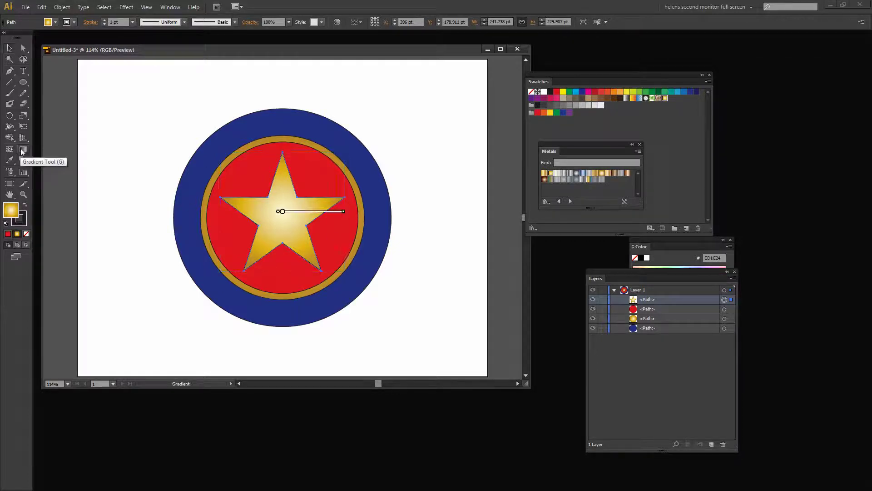
pyautogui.moveTo(280, 216)
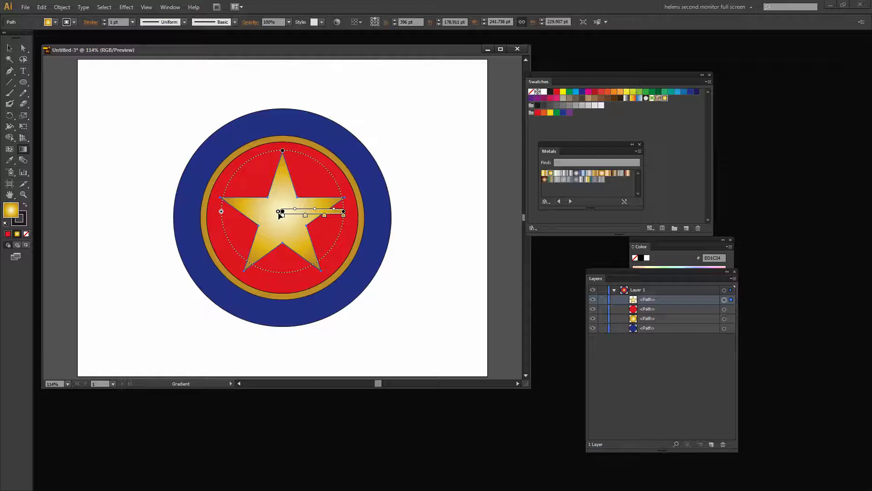
pyautogui.moveTo(280, 214)
pyautogui.mouseDown()
pyautogui.moveTo(253, 202)
pyautogui.moveTo(245, 183)
pyautogui.mouseUp()
pyautogui.moveTo(267, 203)
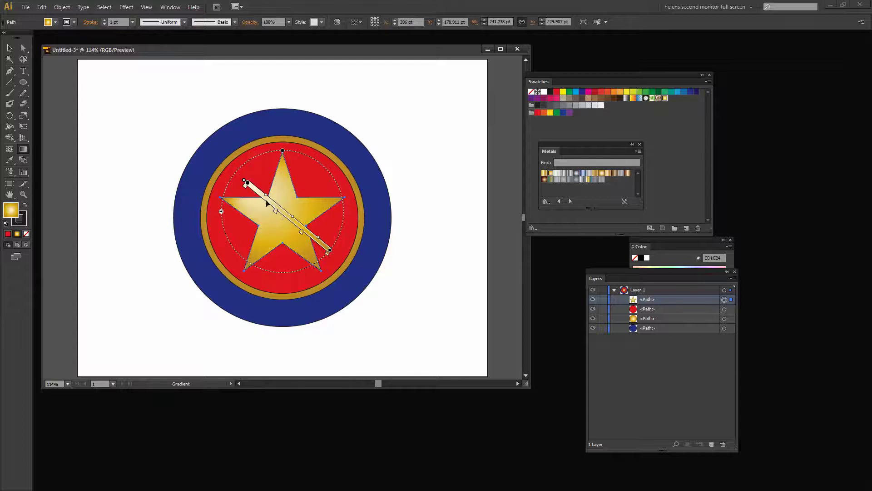
pyautogui.moveTo(310, 239); pyautogui.dragTo(310, 233)
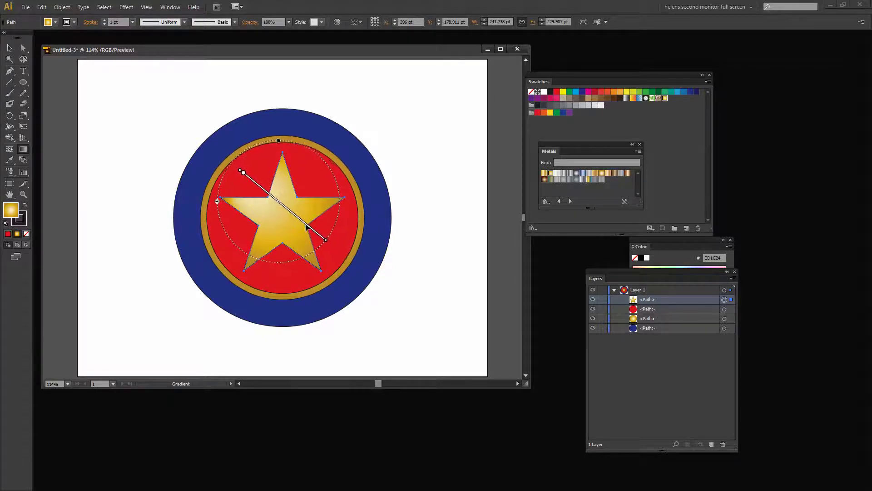
pyautogui.moveTo(289, 218)
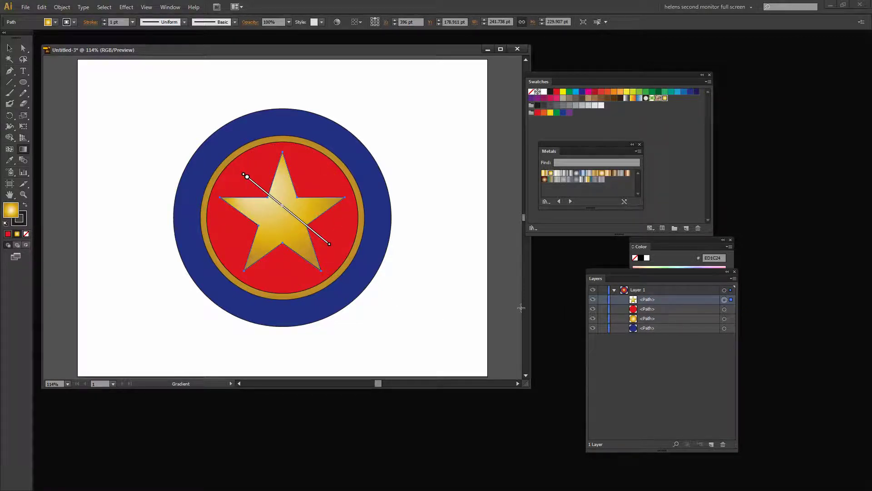
pyautogui.press('v')
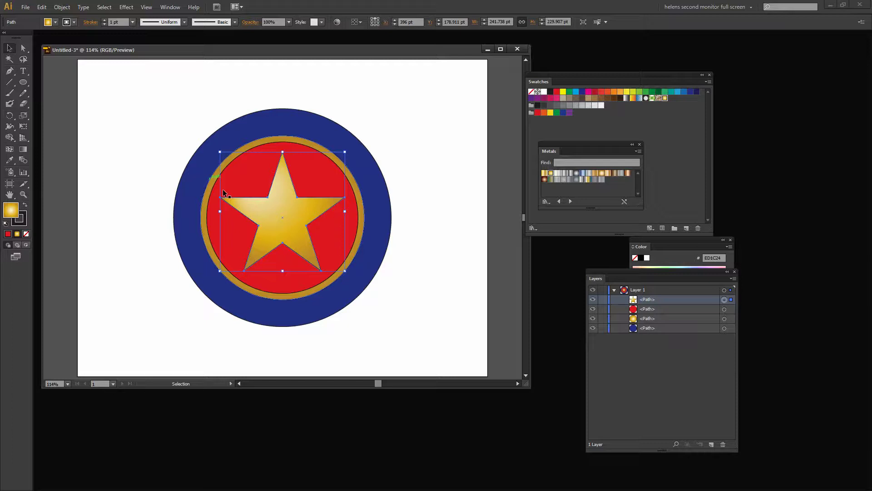
pyautogui.click(416, 322)
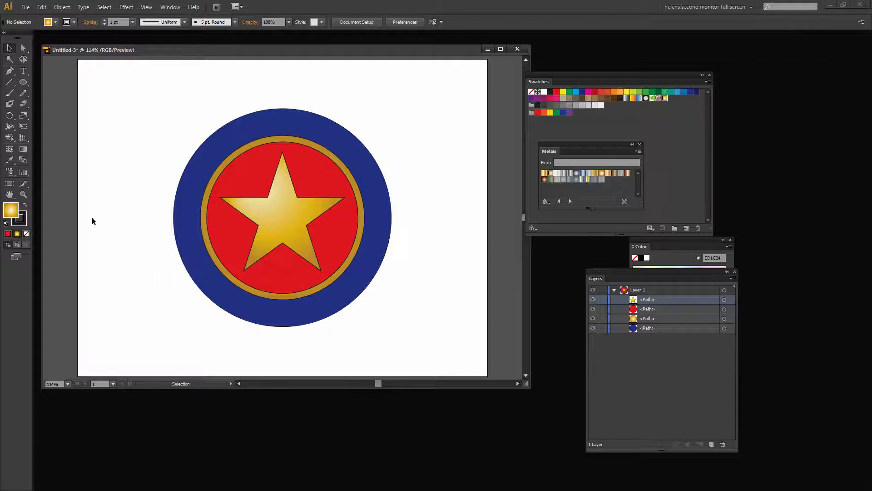
# Draw a gold-gradient rectangle covering the whole artboard and move the swatch panels aside
pyautogui.click(23, 84)
pyautogui.moveTo(24, 86); pyautogui.dragTo(488, 311)
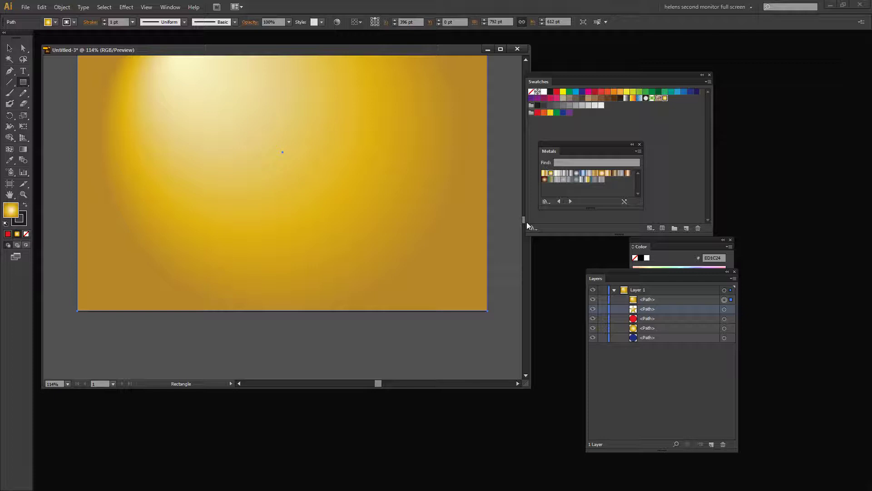
pyautogui.moveTo(546, 79); pyautogui.dragTo(615, 79)
pyautogui.moveTo(553, 141); pyautogui.dragTo(586, 144)
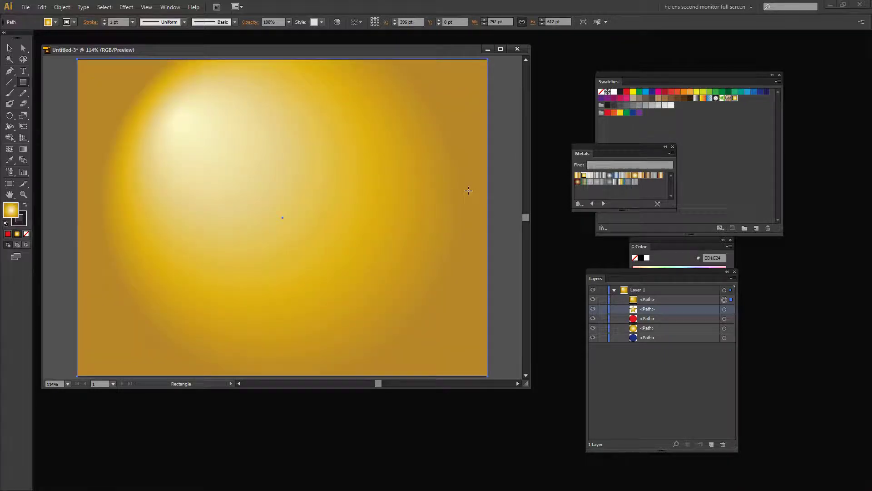
# Create Layer 2 and move the background rectangle onto it
pyautogui.click(652, 302)
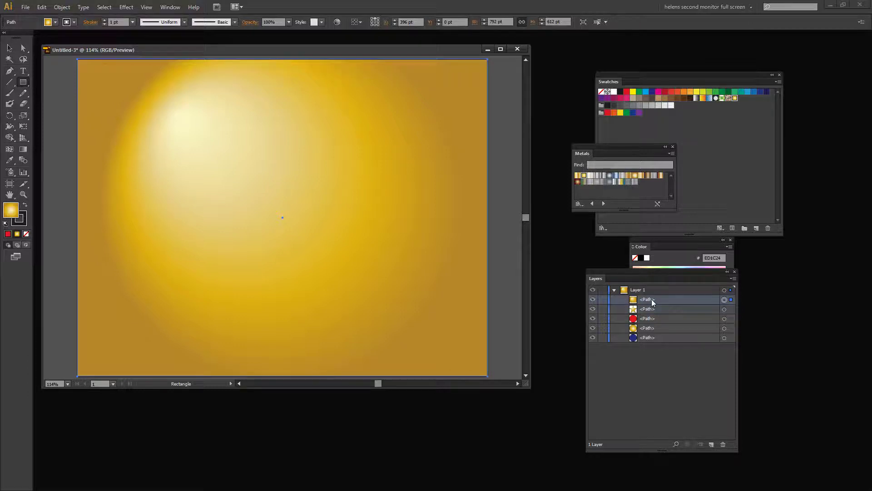
pyautogui.click(711, 444)
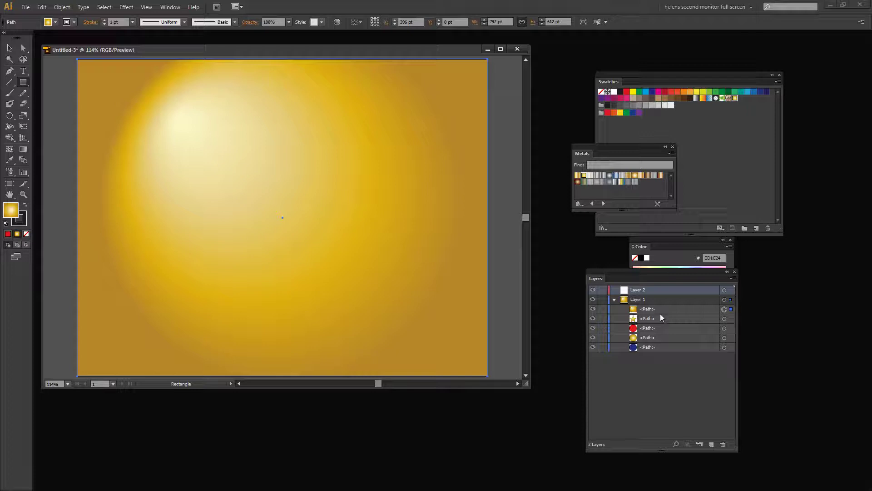
pyautogui.moveTo(648, 311); pyautogui.dragTo(636, 345)
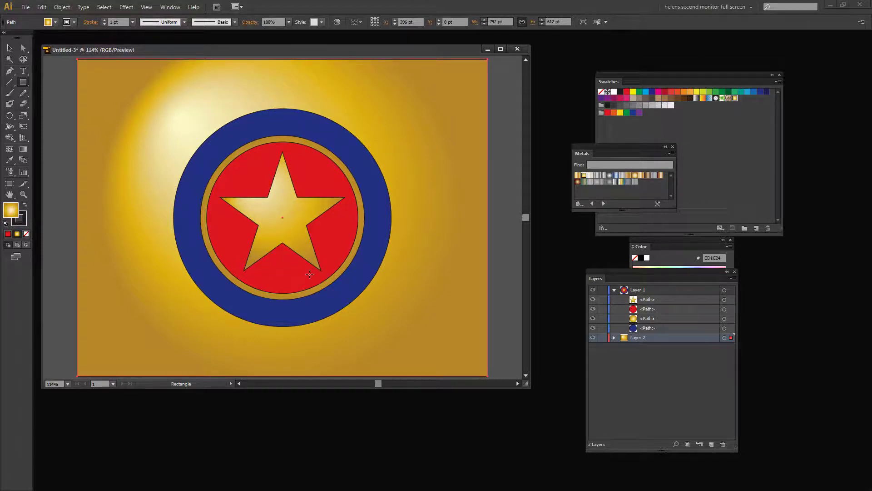
# Fill the background rectangle with flat yellow F9ED32 and move the Layers panel down
pyautogui.click(691, 93)
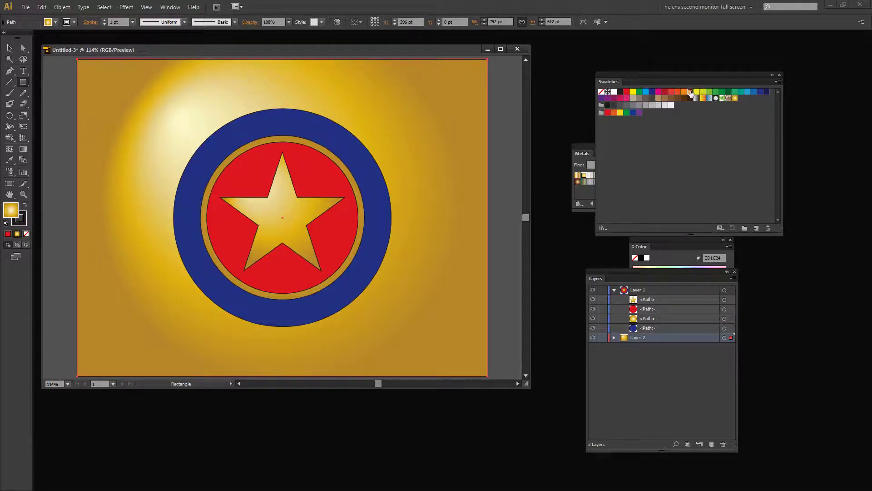
pyautogui.click(696, 92)
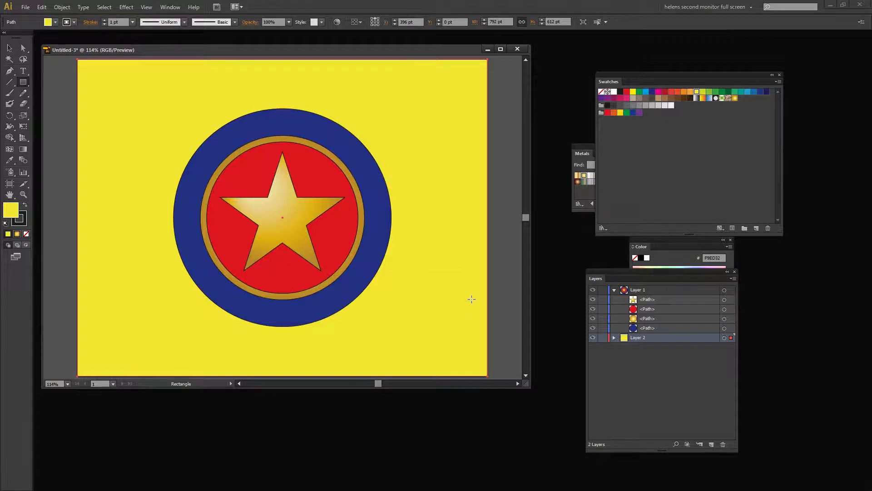
pyautogui.moveTo(613, 270); pyautogui.dragTo(681, 290)
# Rearrange the swatch panels, close the Metals library and Color panel, and expand Layer 2
pyautogui.moveTo(627, 67); pyautogui.dragTo(695, 31)
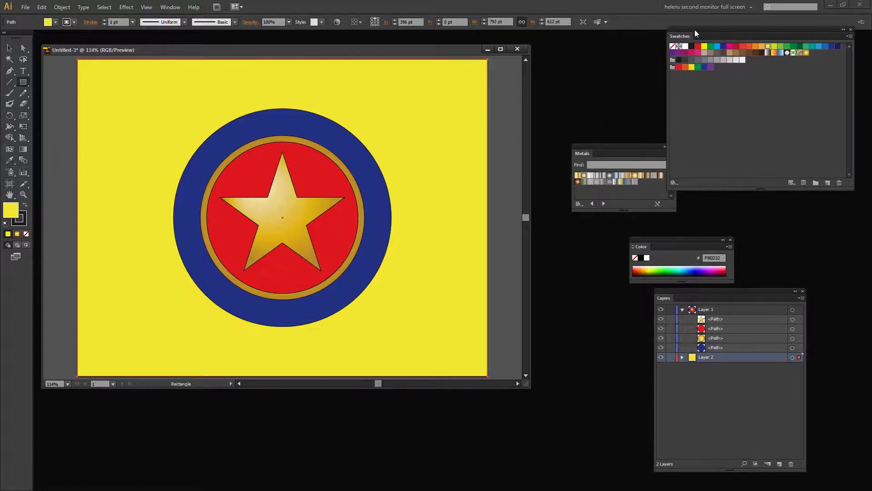
pyautogui.moveTo(622, 146); pyautogui.dragTo(645, 146)
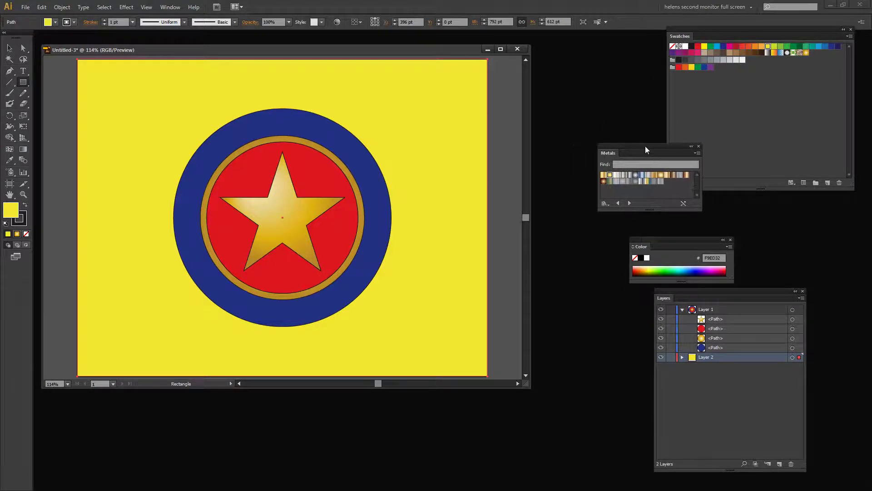
pyautogui.click(703, 147)
pyautogui.click(730, 241)
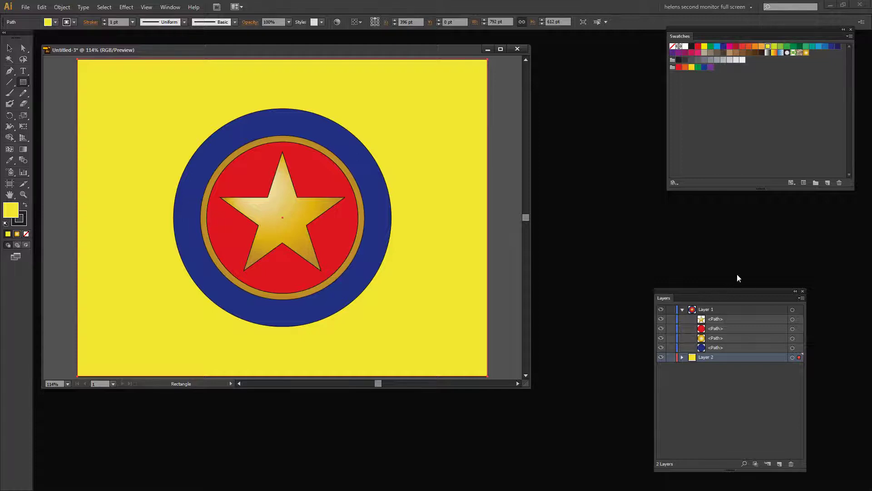
pyautogui.click(682, 357)
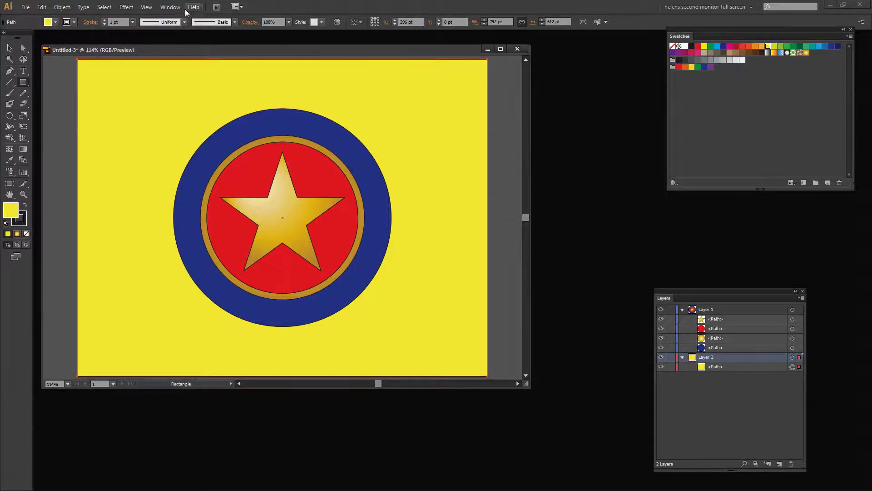
# Show the Appearance panel as its own floating panel
pyautogui.click(170, 7)
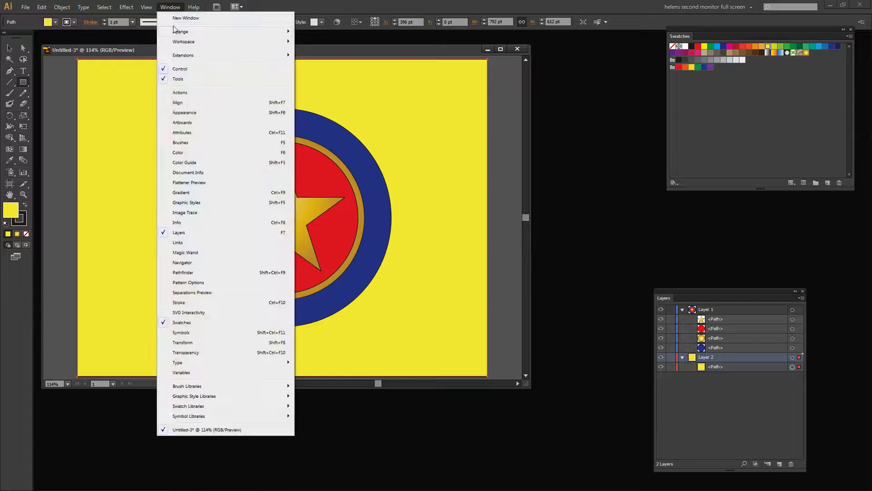
pyautogui.click(182, 112)
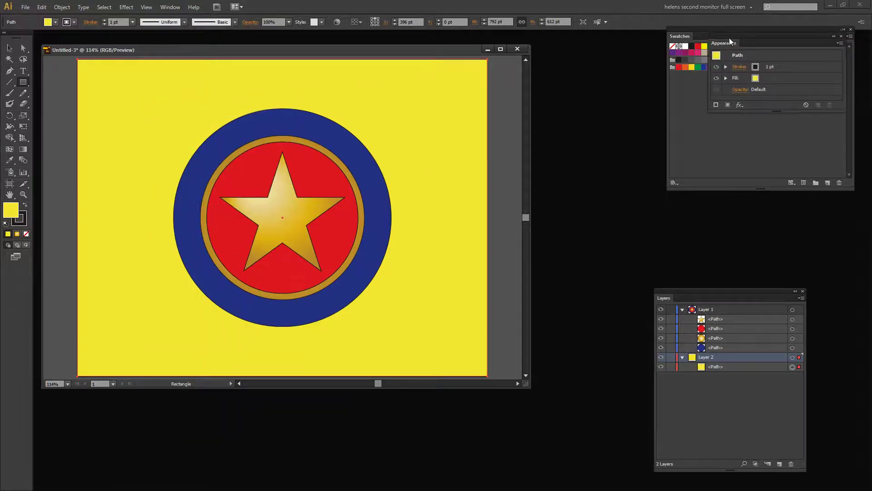
pyautogui.moveTo(729, 37); pyautogui.dragTo(557, 192)
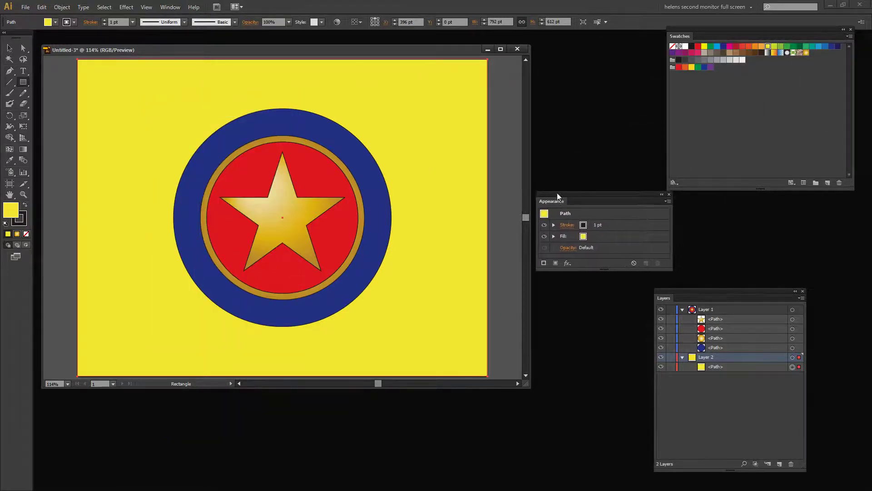
# Remove the background rectangle's stroke by setting it to None
pyautogui.click(577, 225)
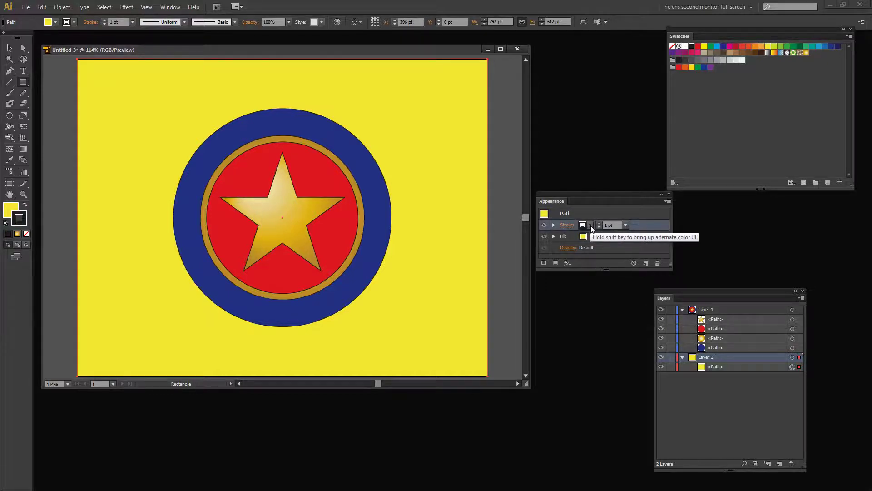
pyautogui.click(590, 226)
pyautogui.click(496, 241)
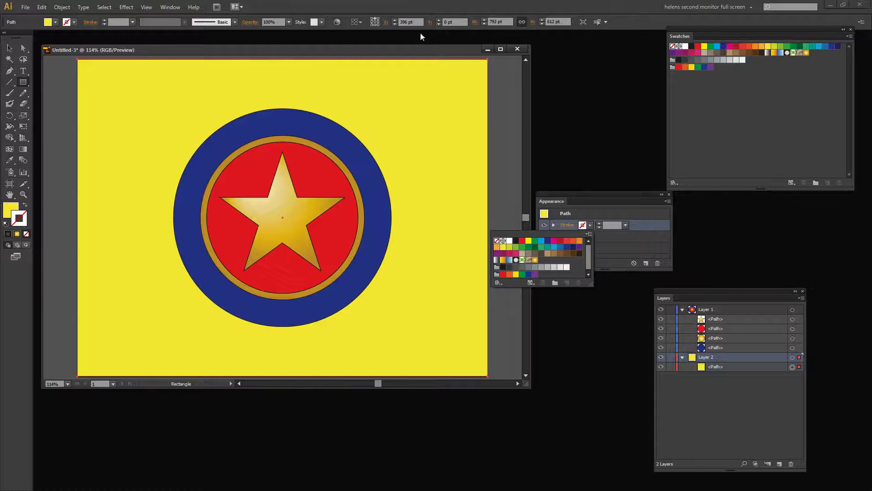
pyautogui.click(633, 212)
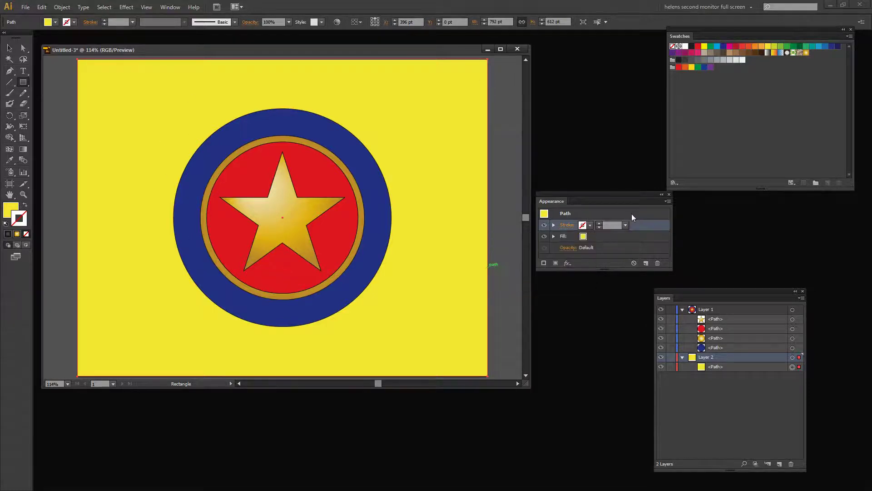
# Set the background fill to the orange swatch C=0 M=50 Y=100 K=0
pyautogui.click(589, 238)
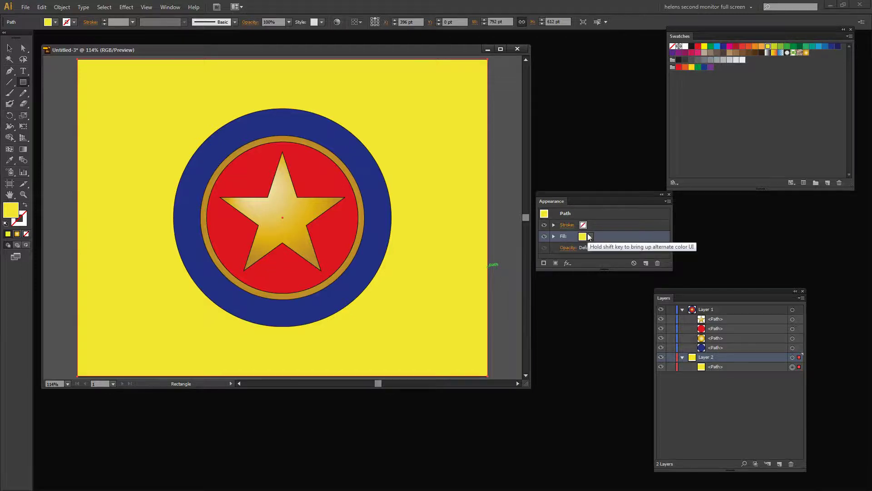
pyautogui.click(590, 237)
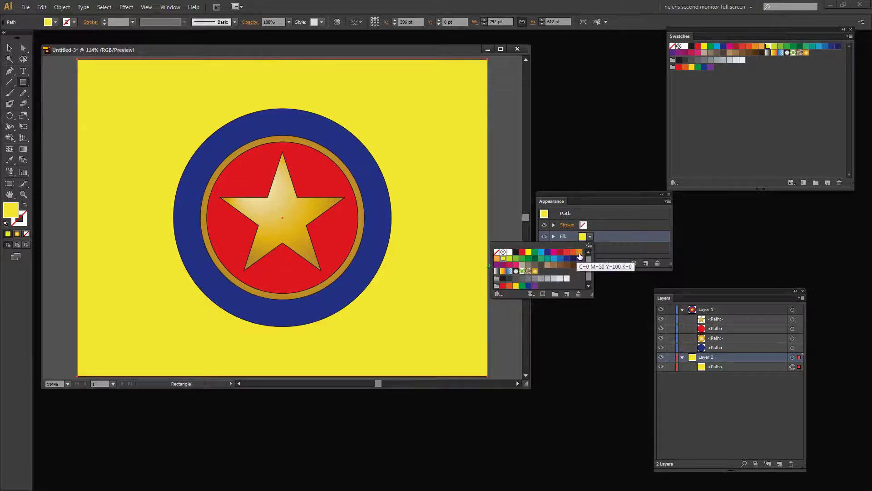
pyautogui.click(496, 258)
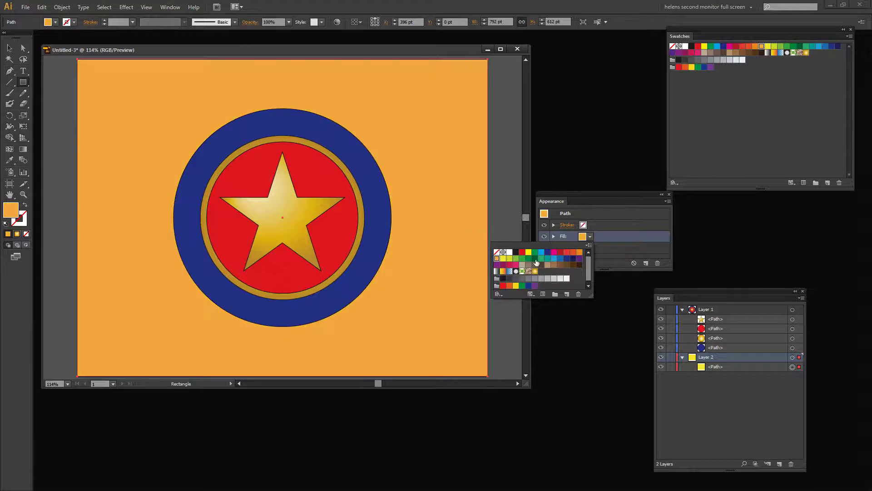
pyautogui.click(611, 236)
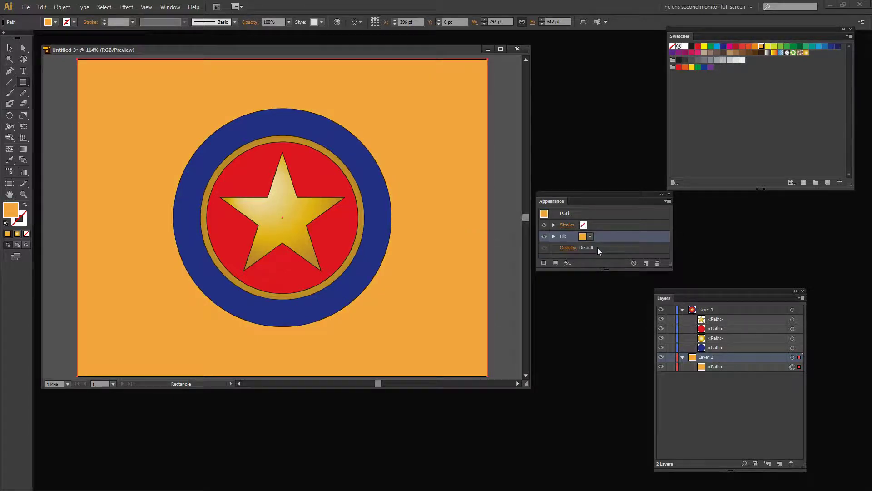
# Add a second fill to the background rectangle and enlarge its swatch dropdown
pyautogui.click(555, 264)
pyautogui.click(590, 237)
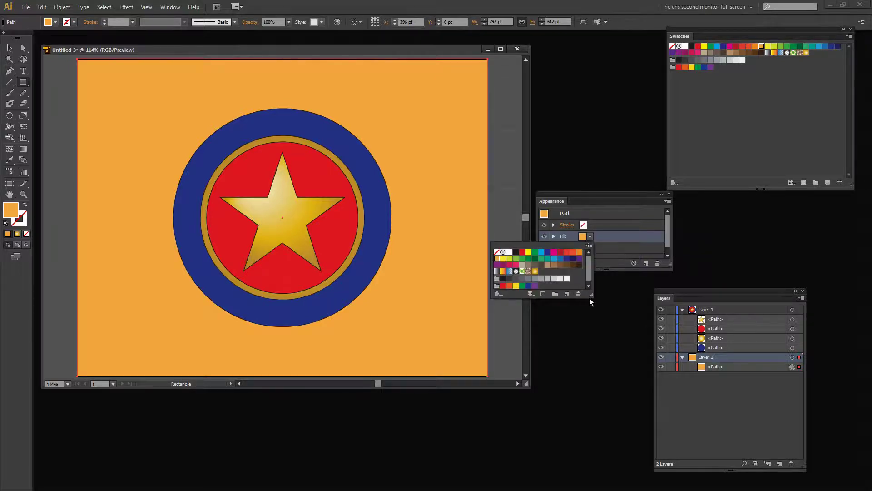
pyautogui.moveTo(591, 296); pyautogui.dragTo(607, 325)
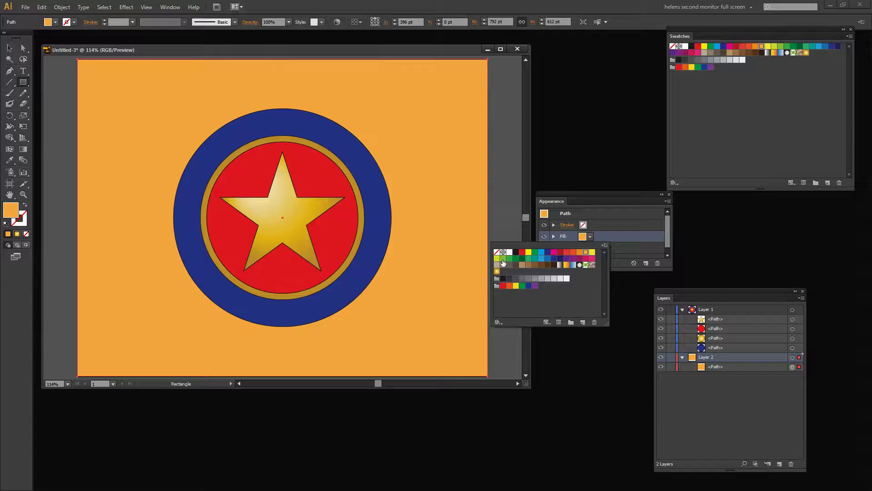
# Open the Patterns > Basic Graphics > Basic Graphics_Textures swatch library
pyautogui.click(604, 246)
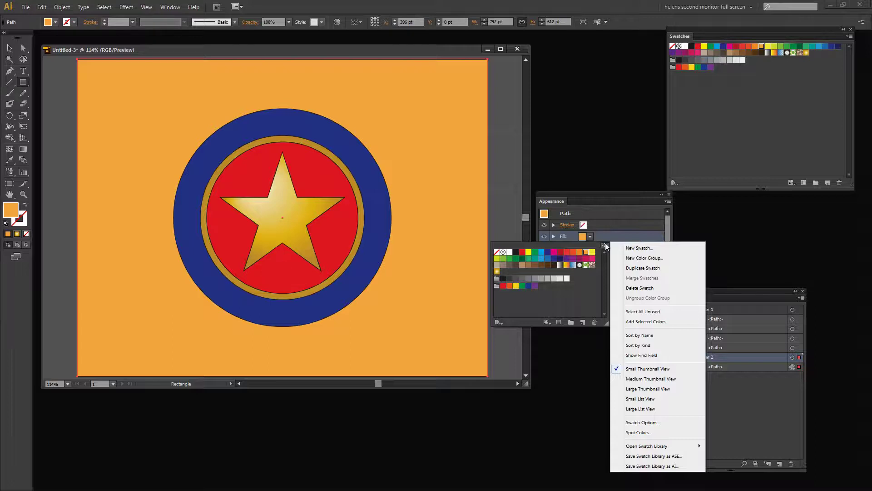
pyautogui.moveTo(642, 449)
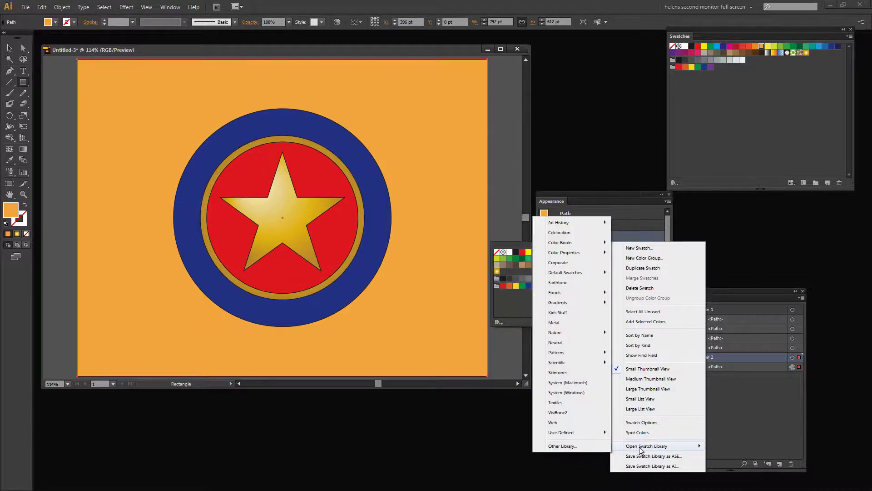
pyautogui.moveTo(558, 354)
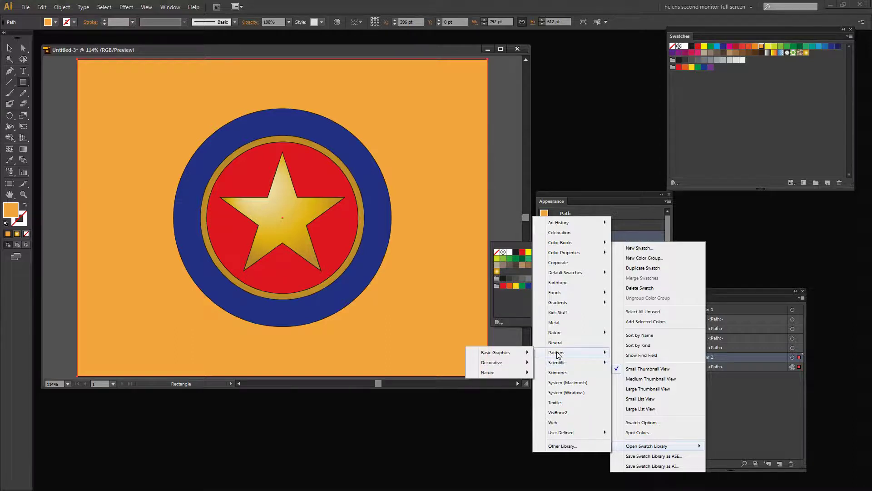
pyautogui.moveTo(501, 354)
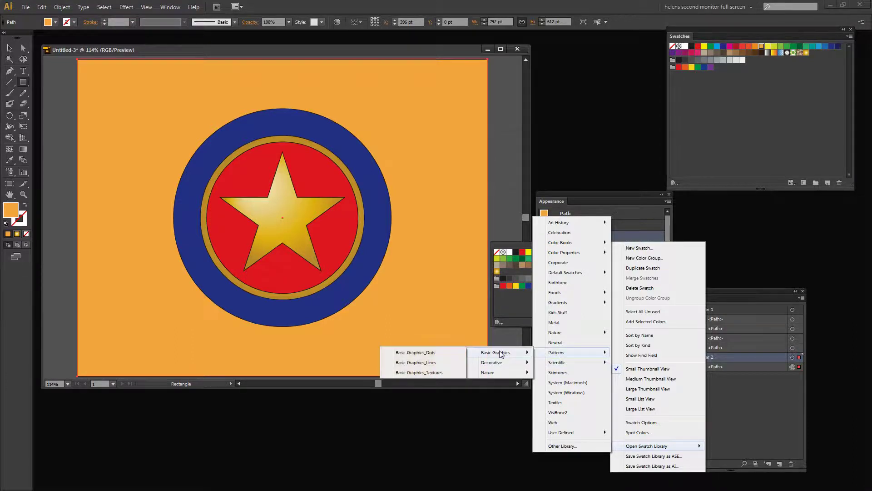
pyautogui.moveTo(493, 372)
pyautogui.click(428, 374)
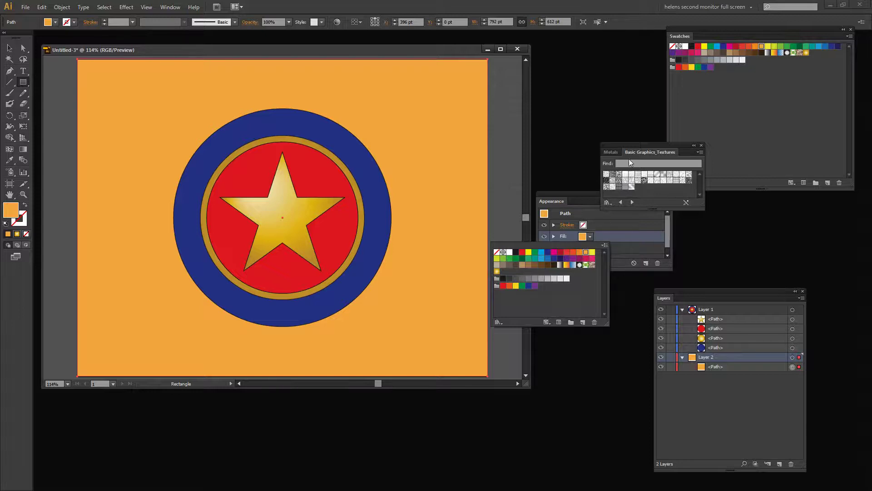
# Try several texture swatches on the new fill, settling on Sticks
pyautogui.click(607, 175)
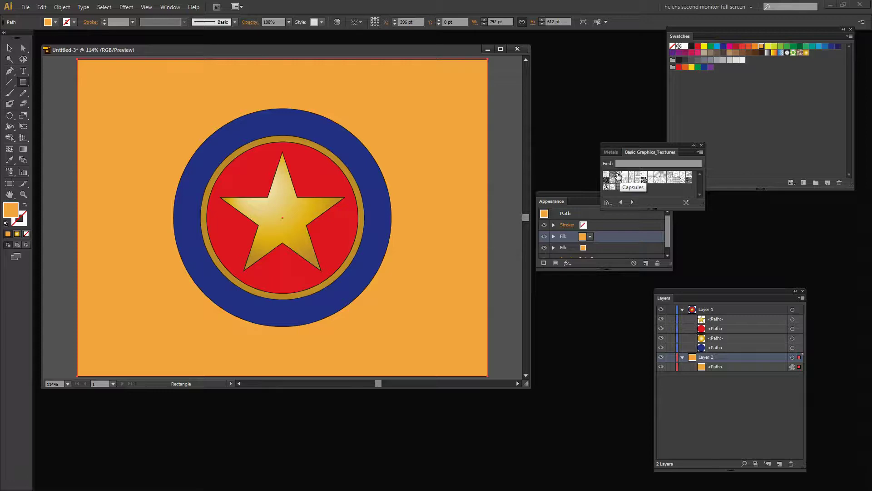
pyautogui.click(616, 177)
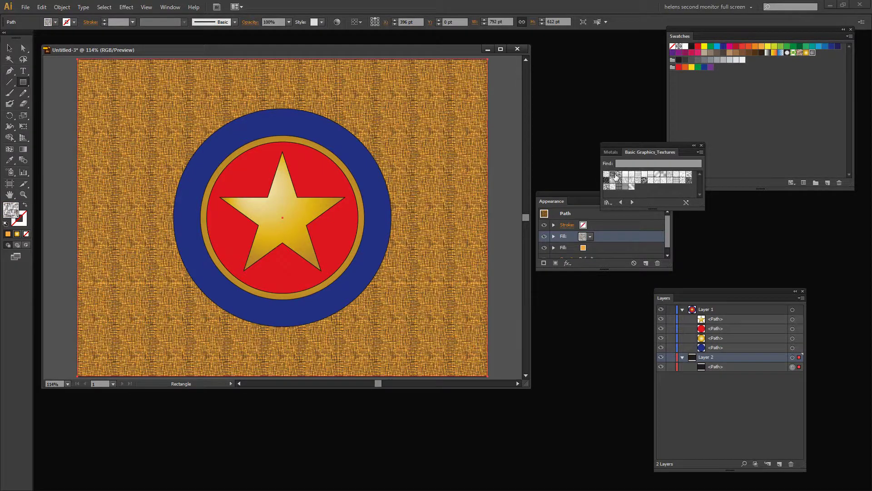
pyautogui.click(619, 174)
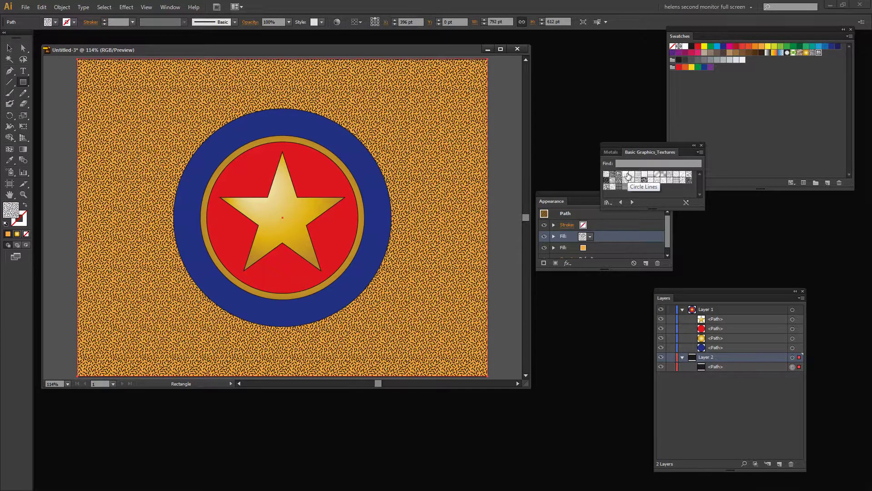
pyautogui.click(626, 174)
pyautogui.click(638, 174)
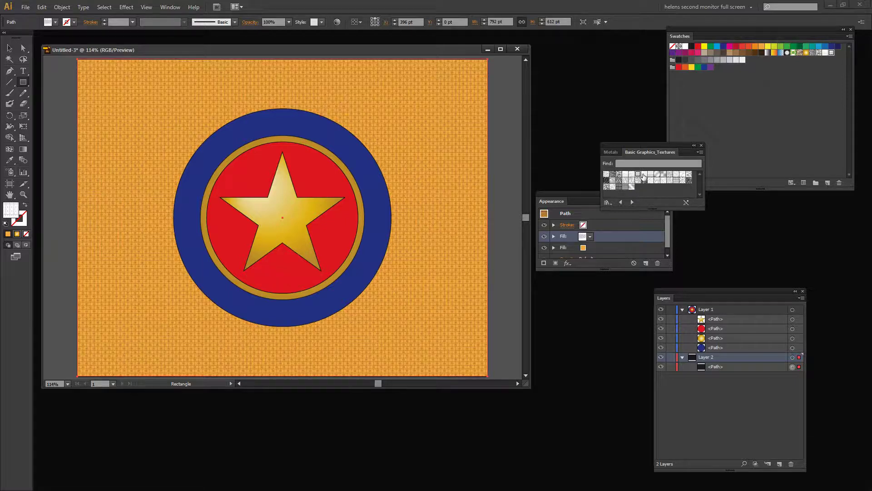
pyautogui.click(644, 175)
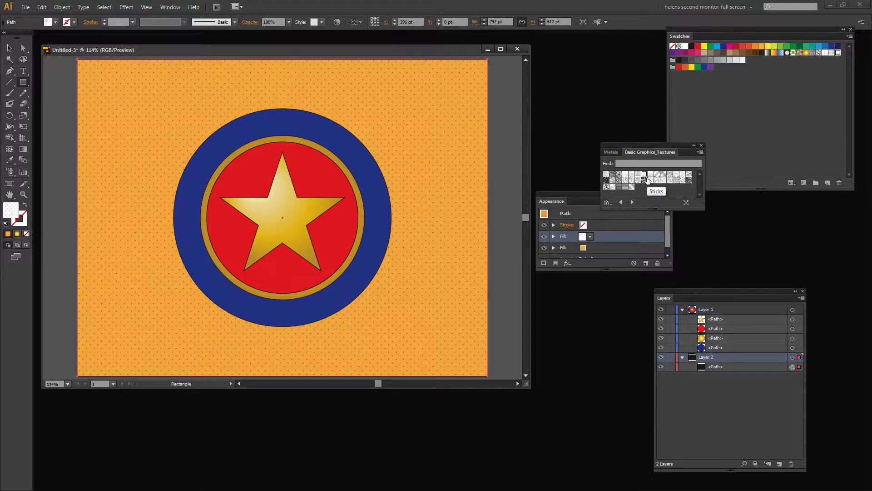
pyautogui.click(626, 181)
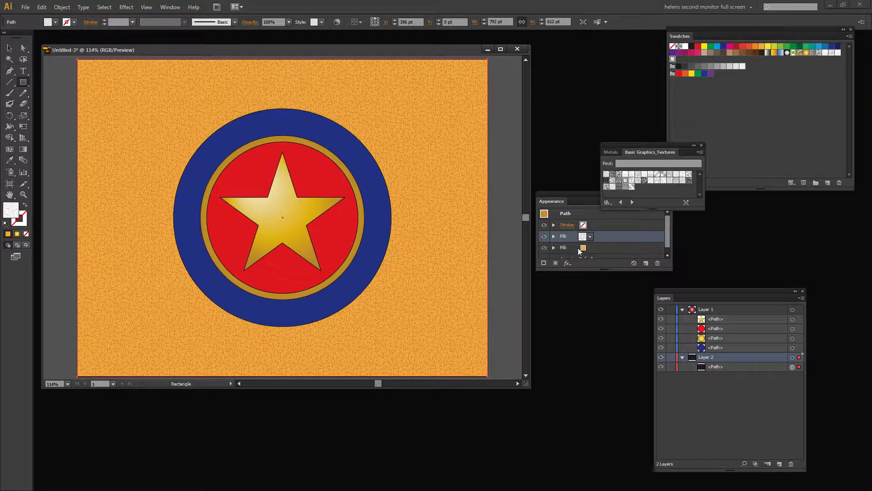
# Toggle the orange and texture fills off and on to compare, leaving both visible
pyautogui.click(544, 246)
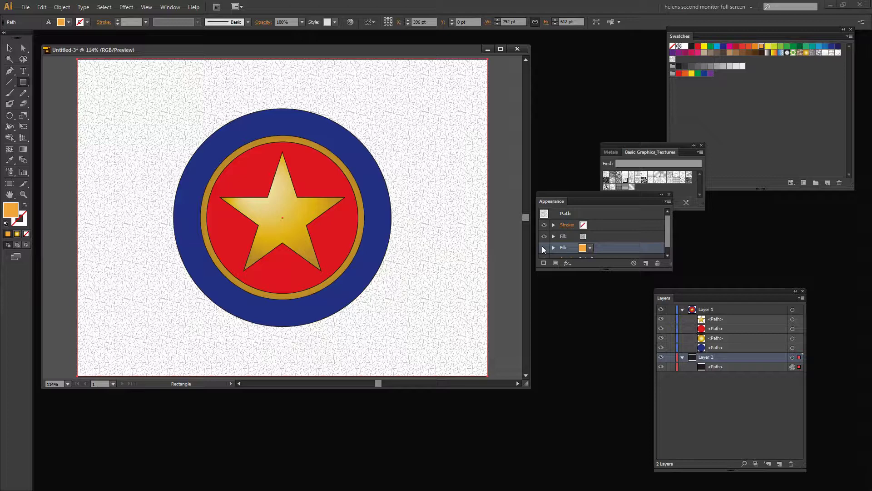
pyautogui.click(541, 247)
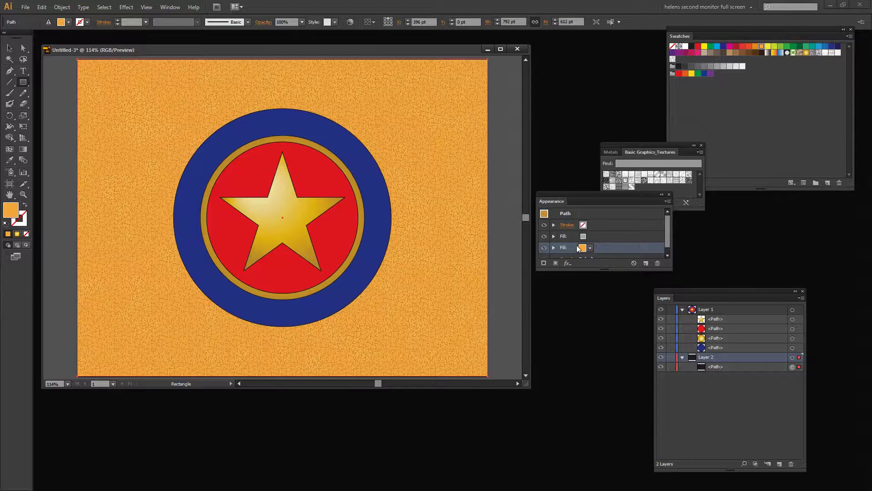
pyautogui.click(544, 236)
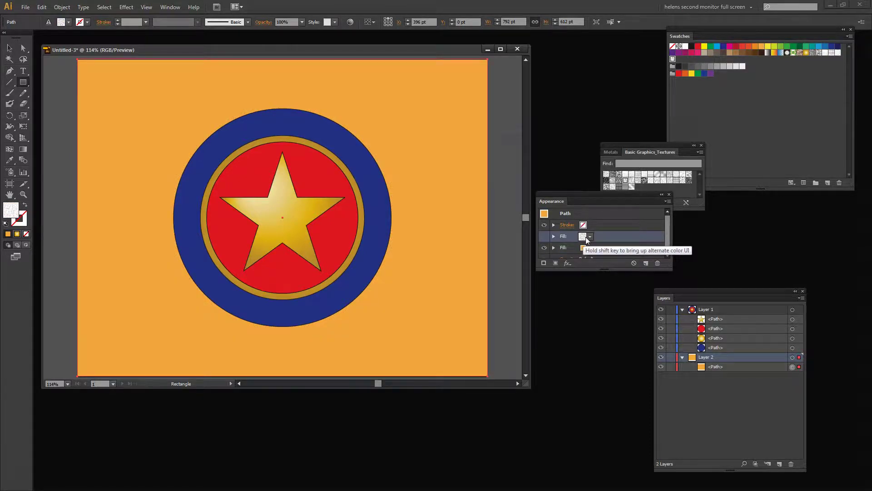
pyautogui.click(544, 237)
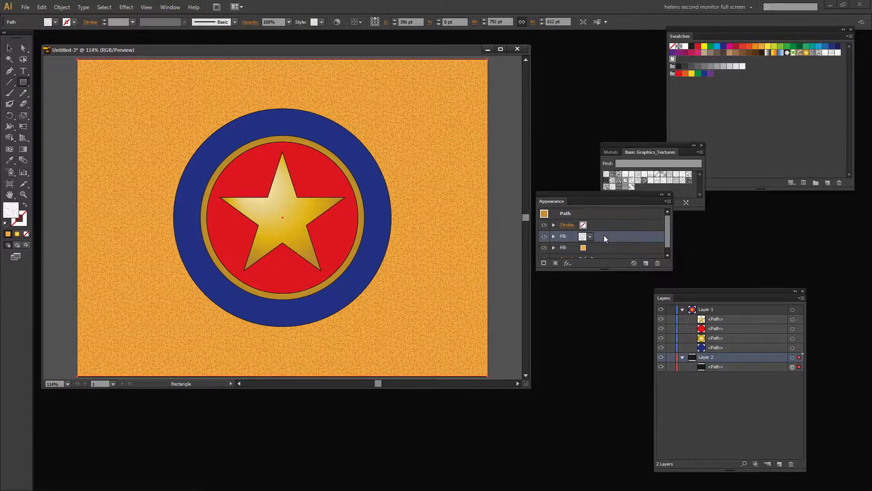
# Open Object > Transform > Scale with only Transform Patterns ticked and Preview on
pyautogui.click(62, 8)
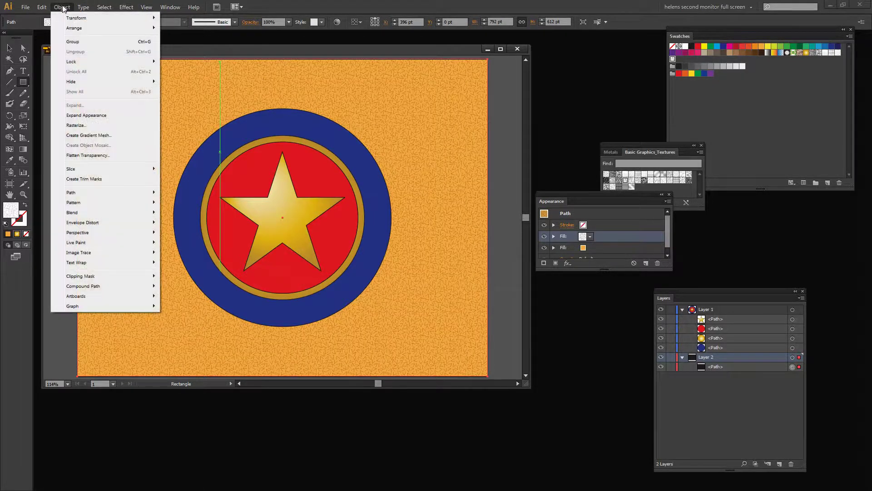
pyautogui.moveTo(78, 18)
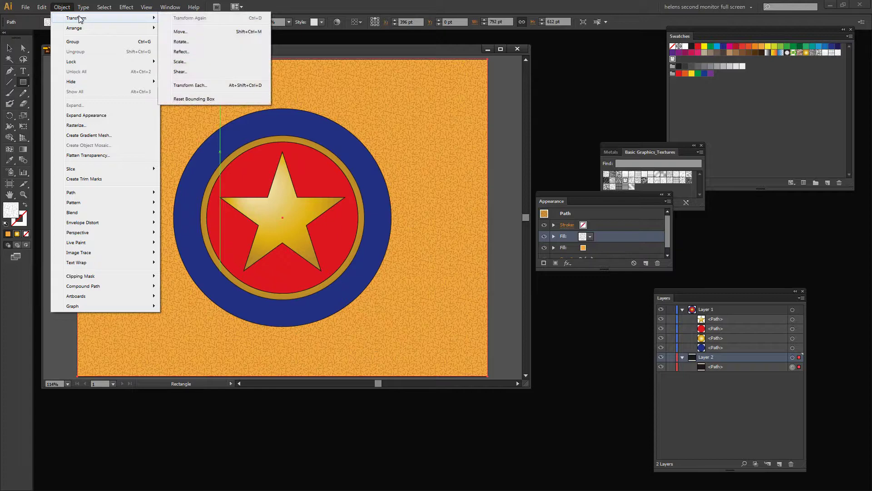
pyautogui.click(180, 62)
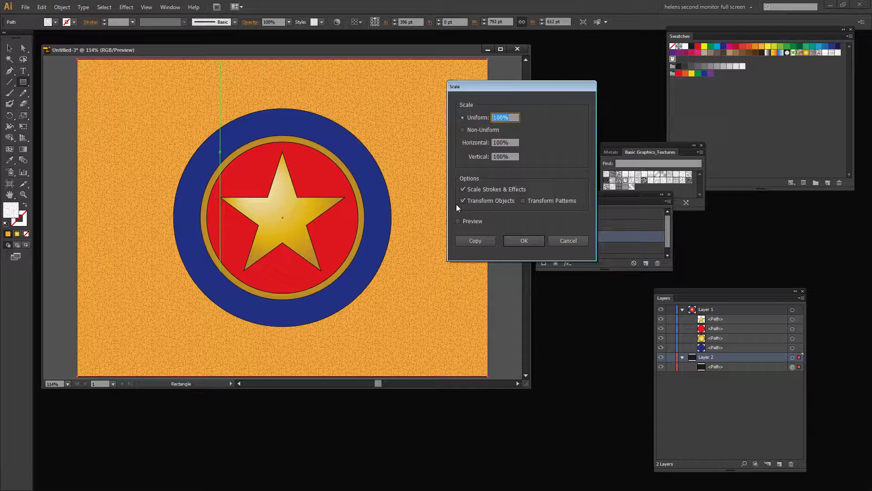
pyautogui.click(464, 200)
pyautogui.click(459, 221)
# Preview 200% and 150% uniform pattern scales, then apply 75%
pyautogui.doubleClick(501, 116)
pyautogui.write('200')
pyautogui.press('Tab')
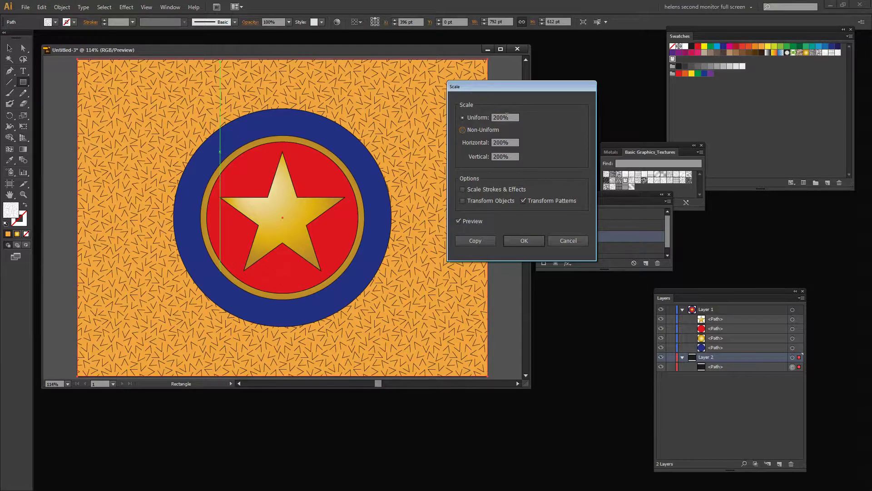
pyautogui.doubleClick(511, 116)
pyautogui.write('150')
pyautogui.press('Tab')
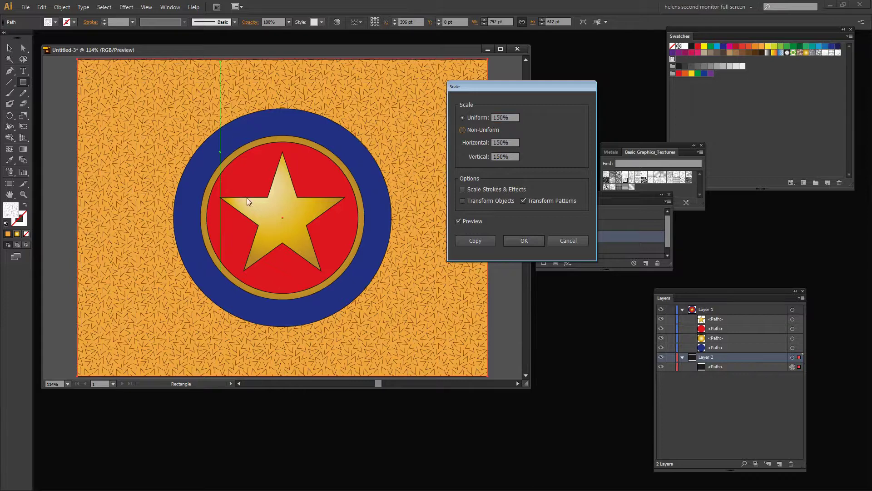
pyautogui.doubleClick(510, 119)
pyautogui.write('75')
pyautogui.press('Tab')
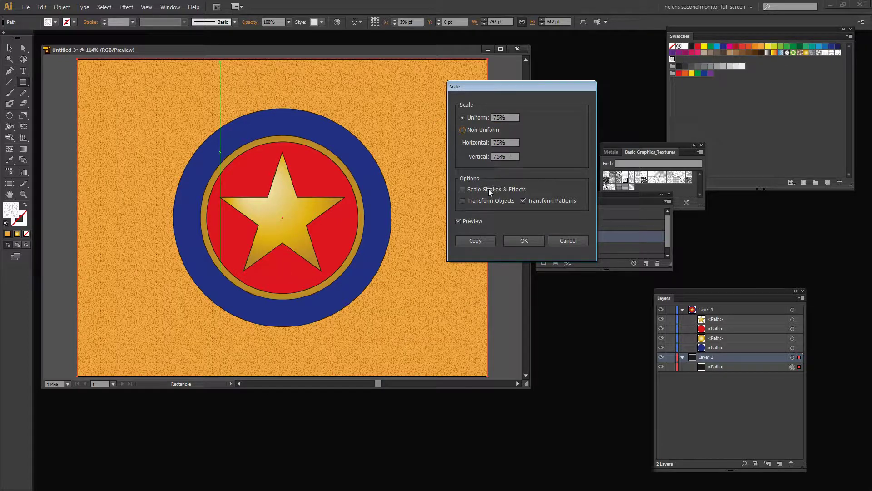
pyautogui.click(520, 241)
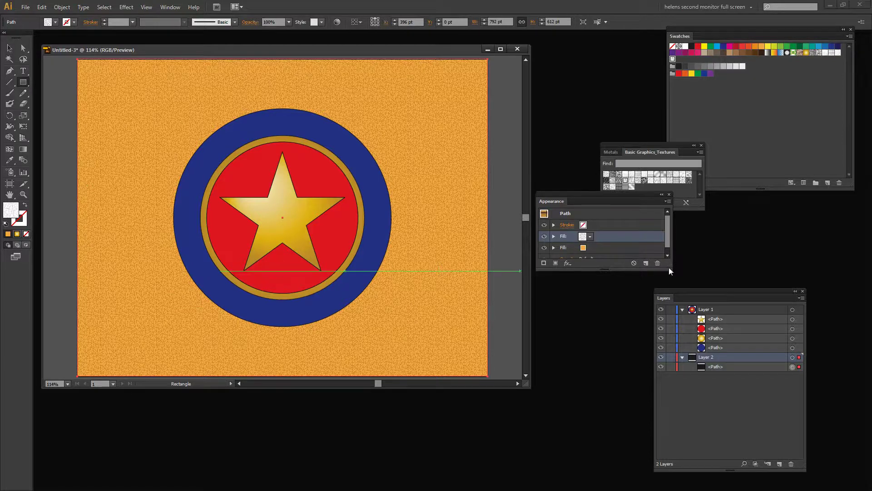
# Widen the Appearance panel, add a third fill, and browse the swatch library menu to Gradients
pyautogui.moveTo(672, 269); pyautogui.dragTo(711, 312)
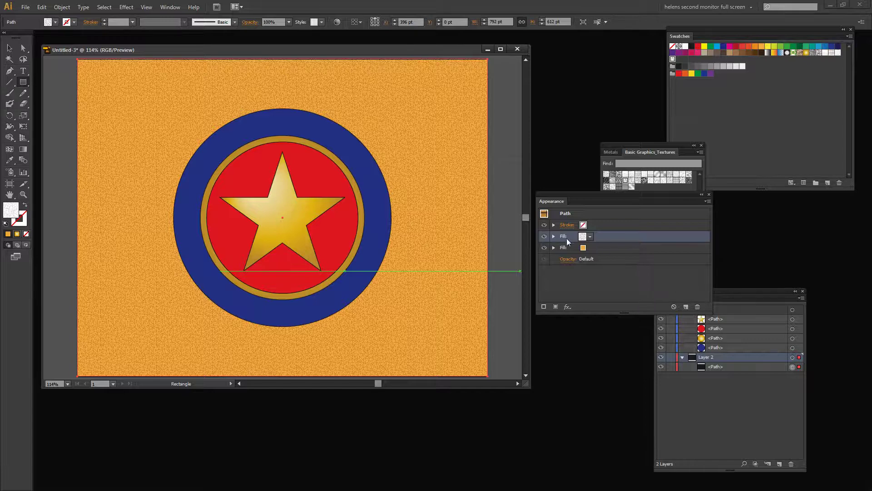
pyautogui.click(555, 306)
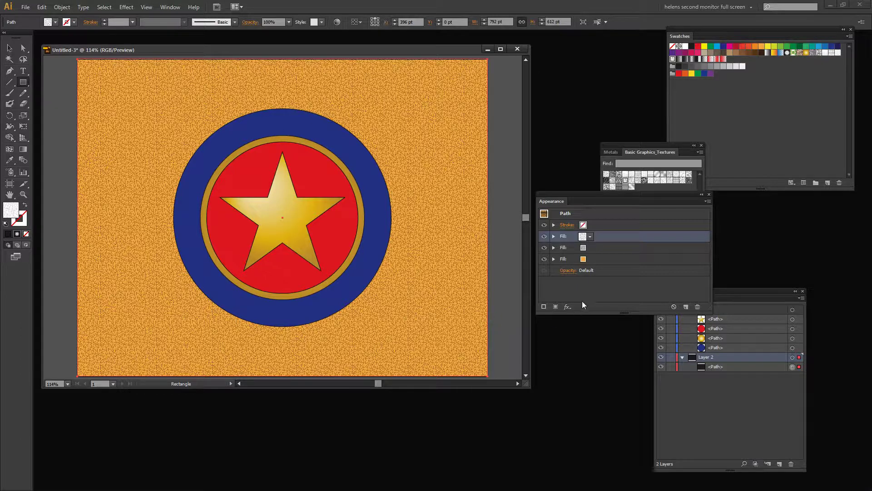
pyautogui.click(590, 237)
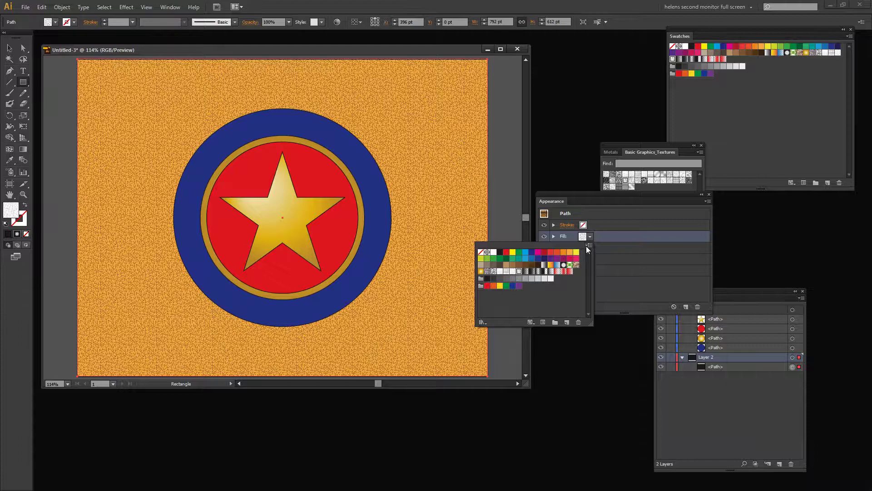
pyautogui.click(588, 246)
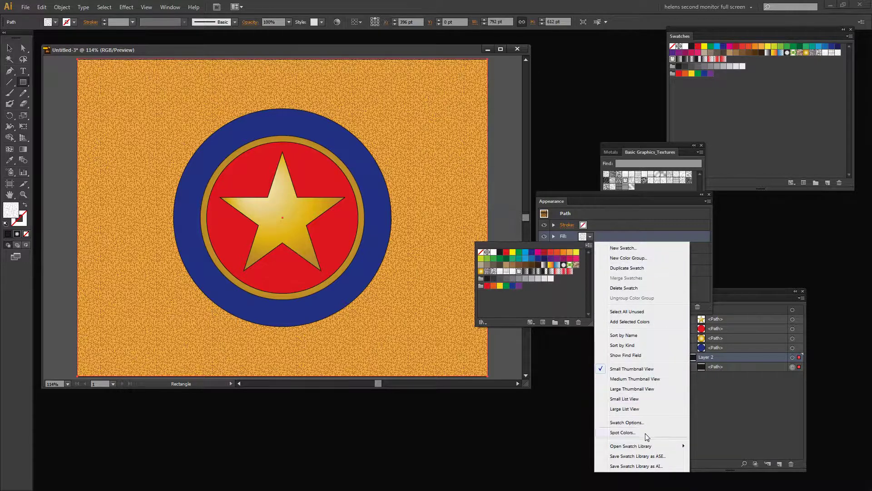
pyautogui.moveTo(646, 449)
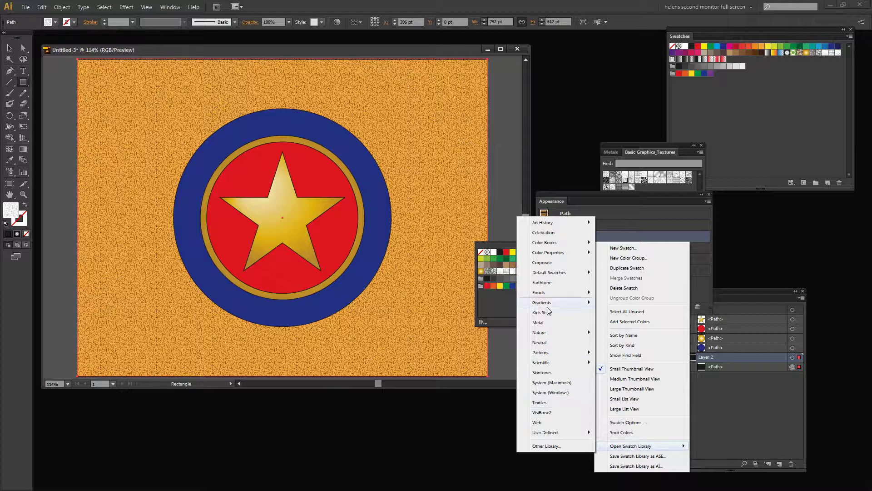
pyautogui.moveTo(547, 309)
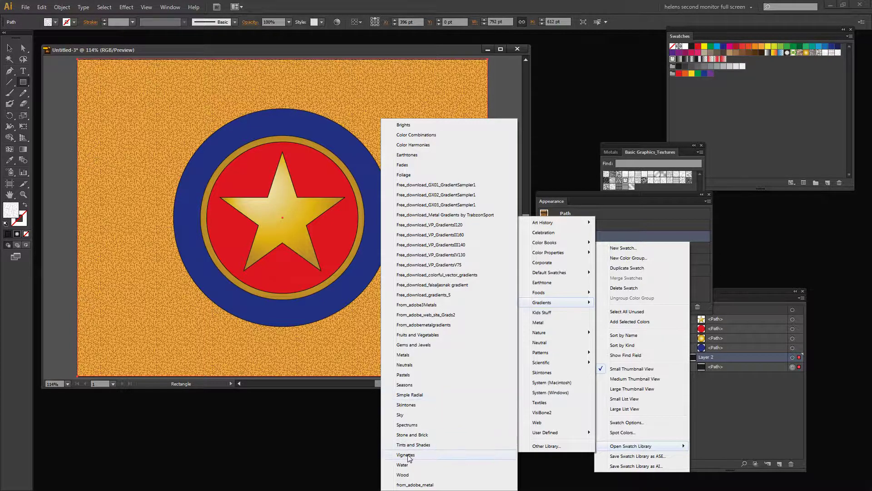
# Open the Vignettes library and apply Super Soft Black Vignette, after trying Sharp Black Vignette
pyautogui.click(405, 455)
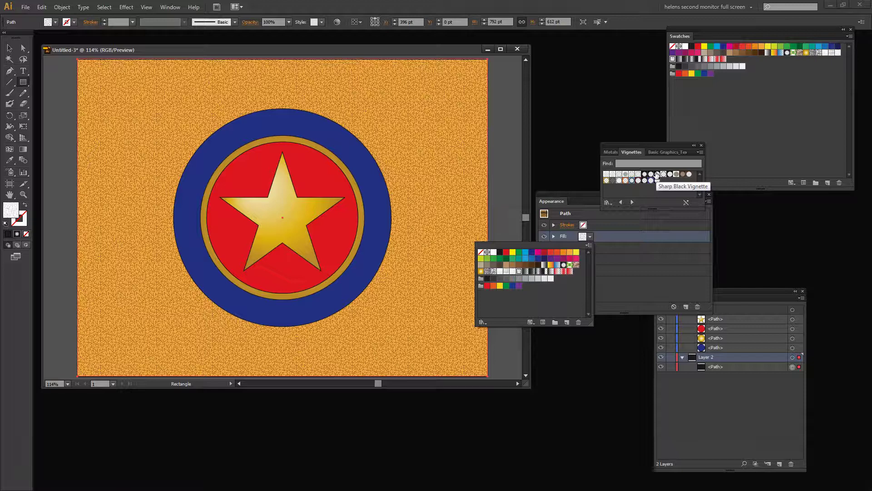
pyautogui.click(657, 174)
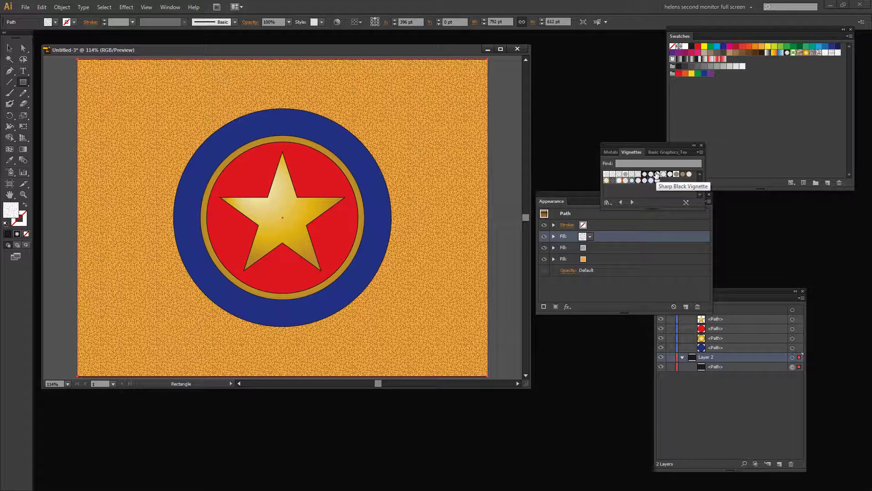
pyautogui.click(656, 175)
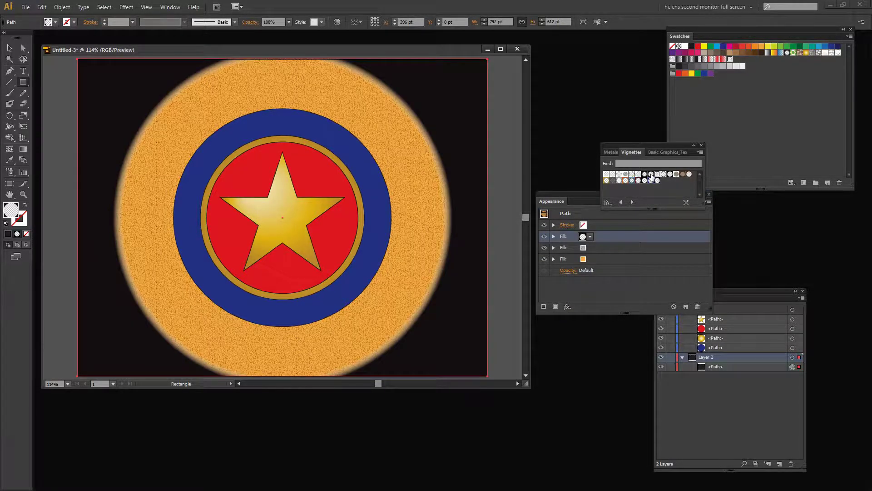
pyautogui.click(644, 174)
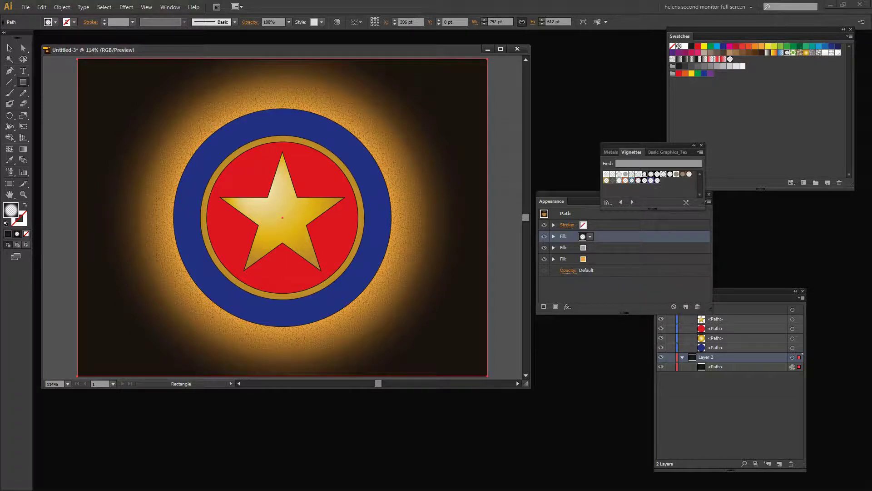
# With the Gradient tool, centre the vignette on the star and stretch its radius far right
pyautogui.click(23, 149)
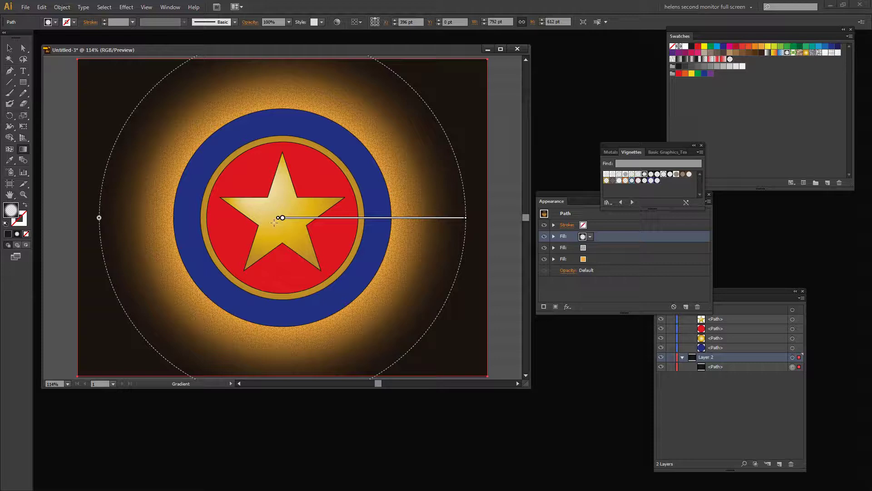
pyautogui.moveTo(282, 217); pyautogui.dragTo(286, 216)
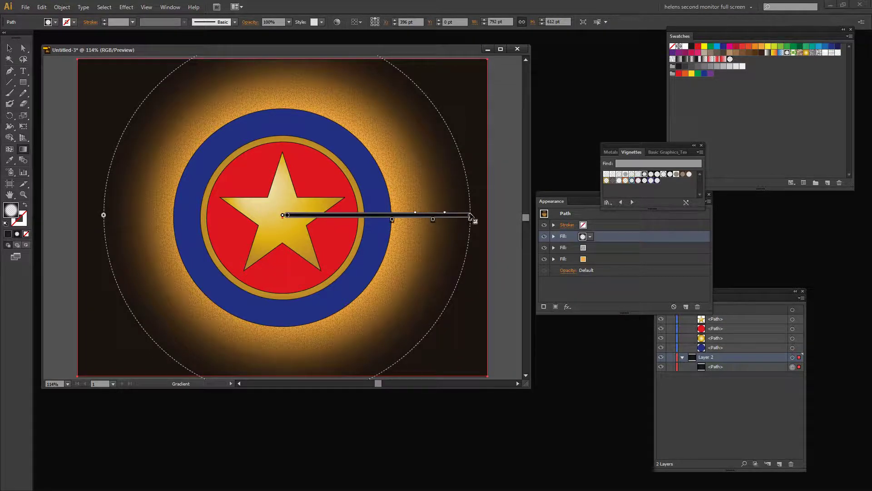
pyautogui.moveTo(472, 220); pyautogui.dragTo(521, 218)
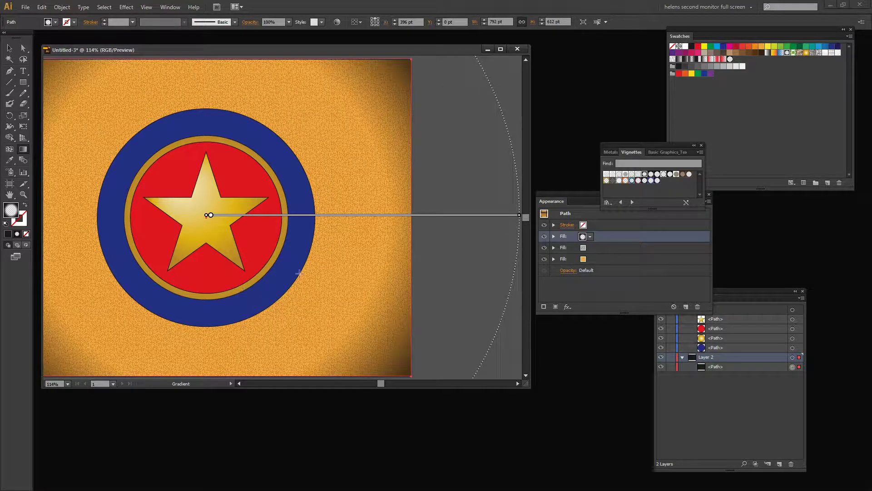
pyautogui.moveTo(380, 383); pyautogui.dragTo(376, 383)
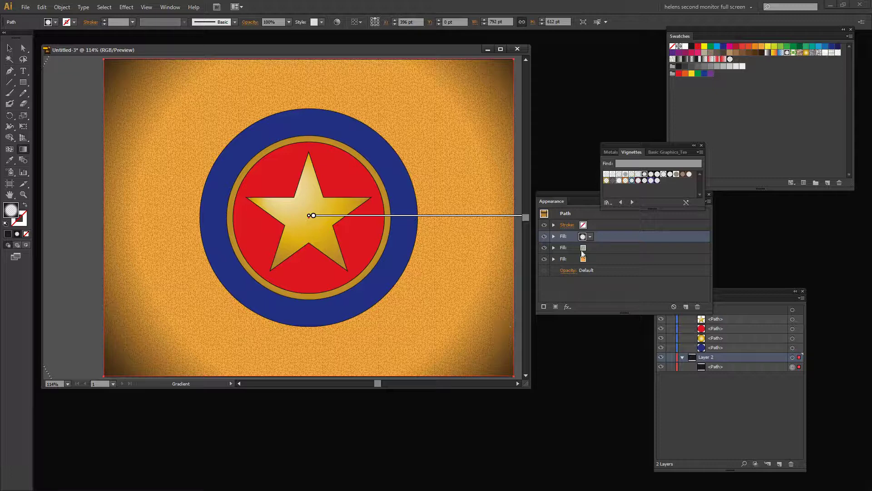
# Expand the vignette fill in Appearance and set its opacity to 80%
pyautogui.click(560, 235)
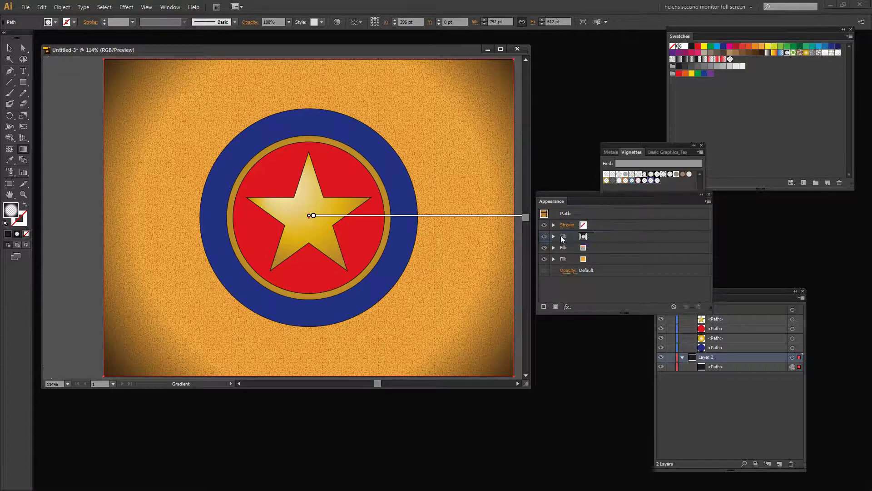
pyautogui.click(553, 236)
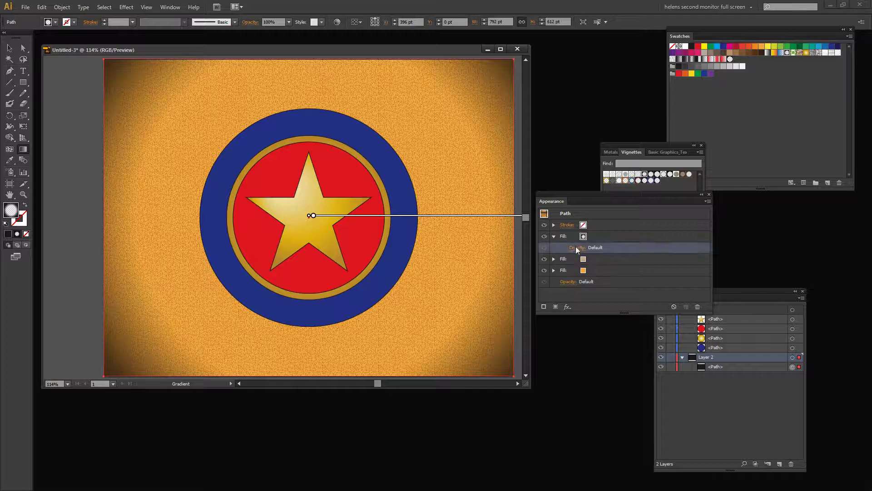
pyautogui.click(575, 247)
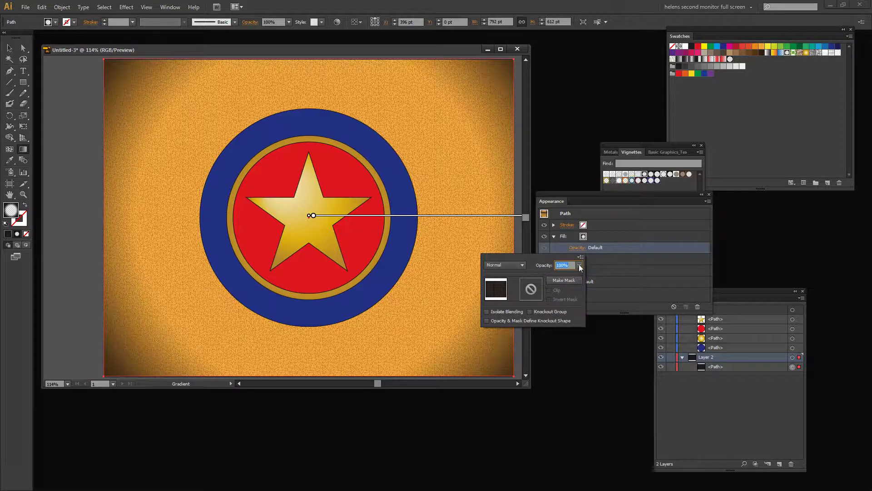
pyautogui.click(579, 265)
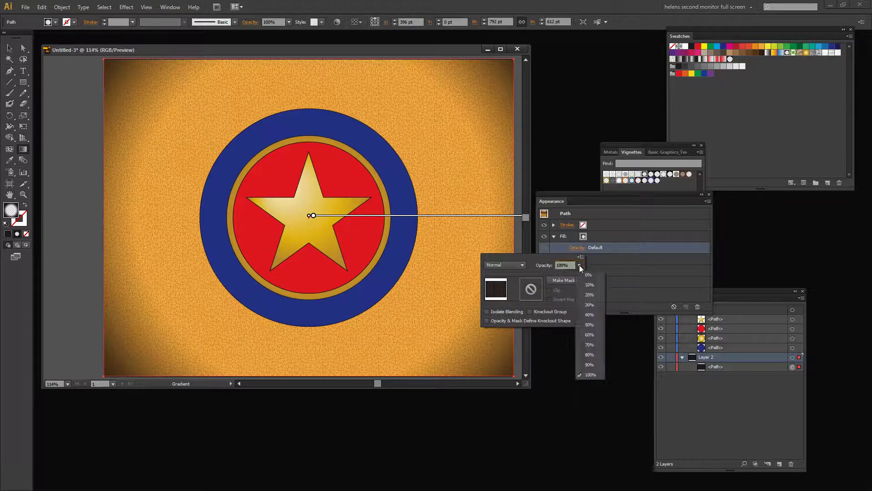
pyautogui.click(587, 355)
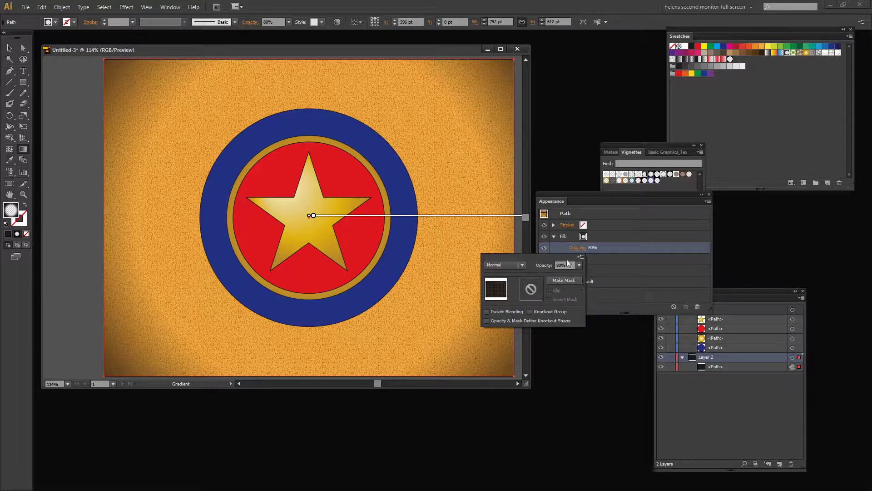
# Set the vignette fill's blend mode to Color Burn, briefly comparing against Normal
pyautogui.click(509, 263)
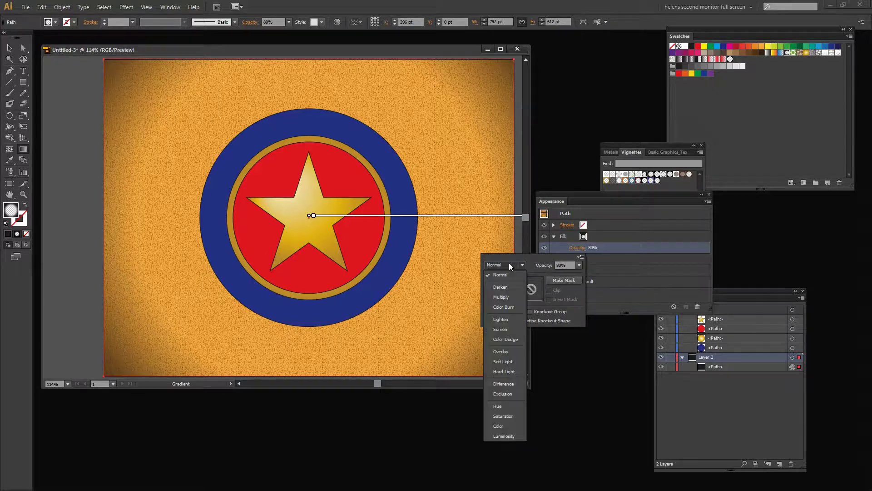
pyautogui.click(504, 306)
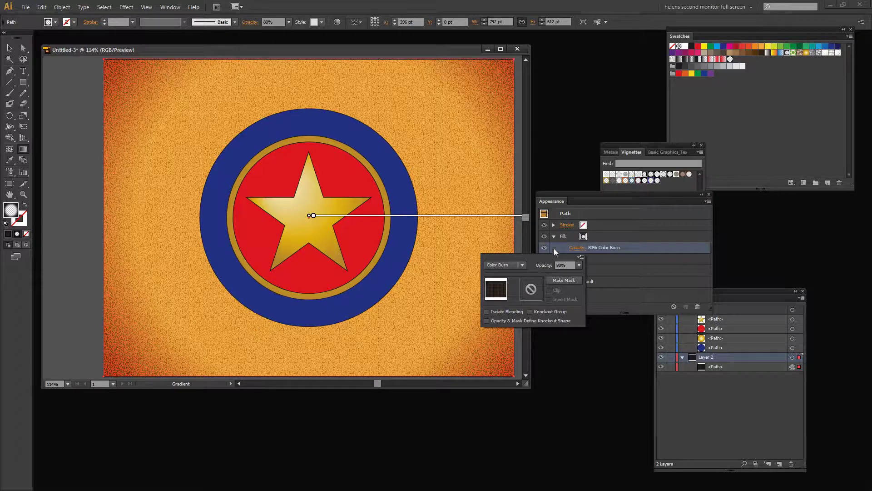
pyautogui.click(504, 264)
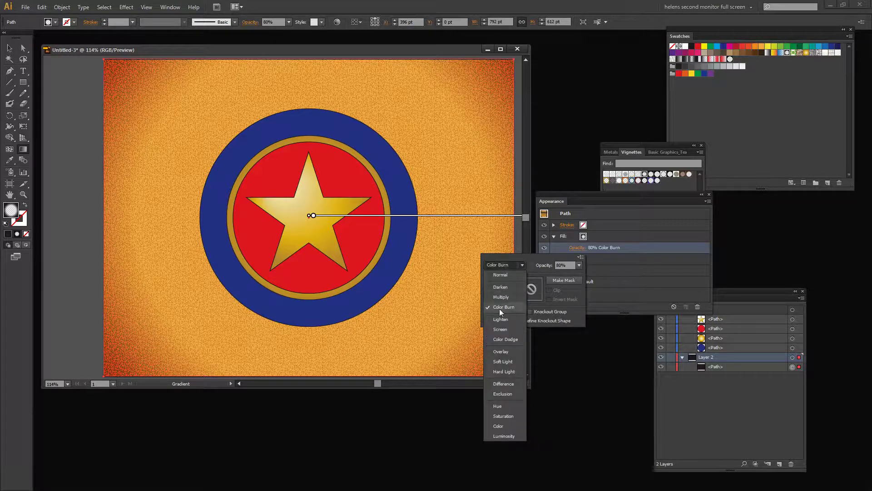
pyautogui.click(497, 272)
pyautogui.click(499, 264)
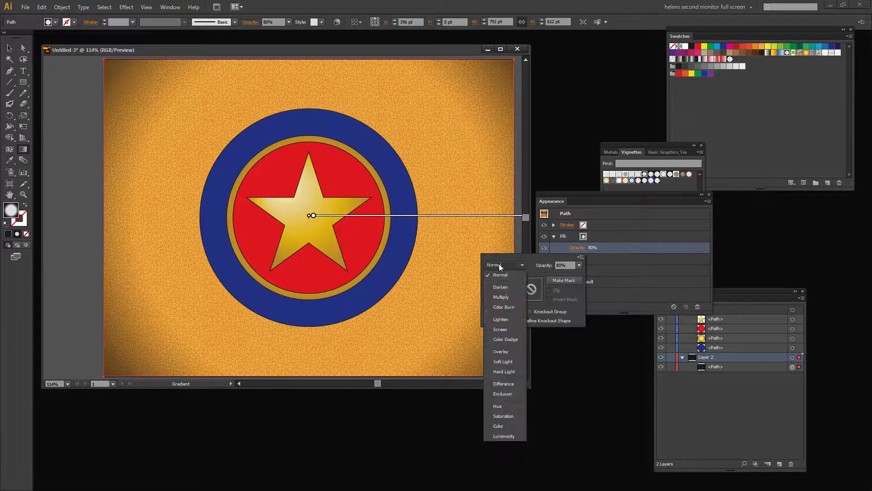
pyautogui.click(503, 303)
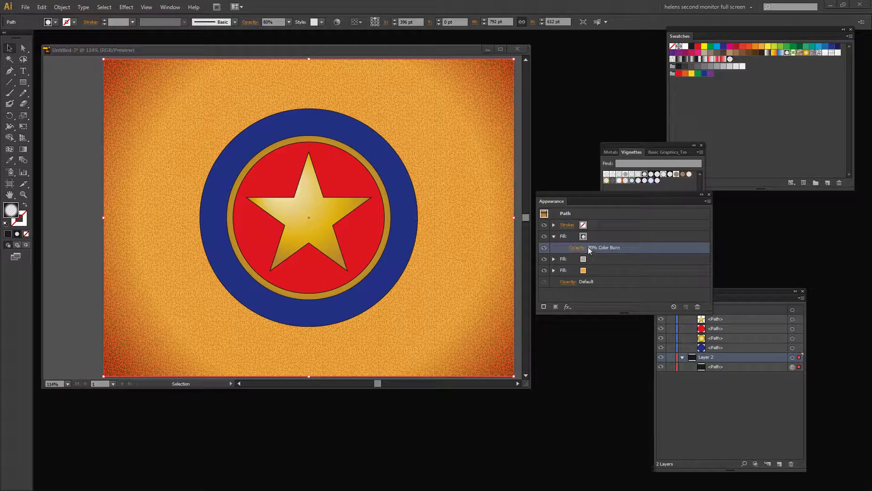